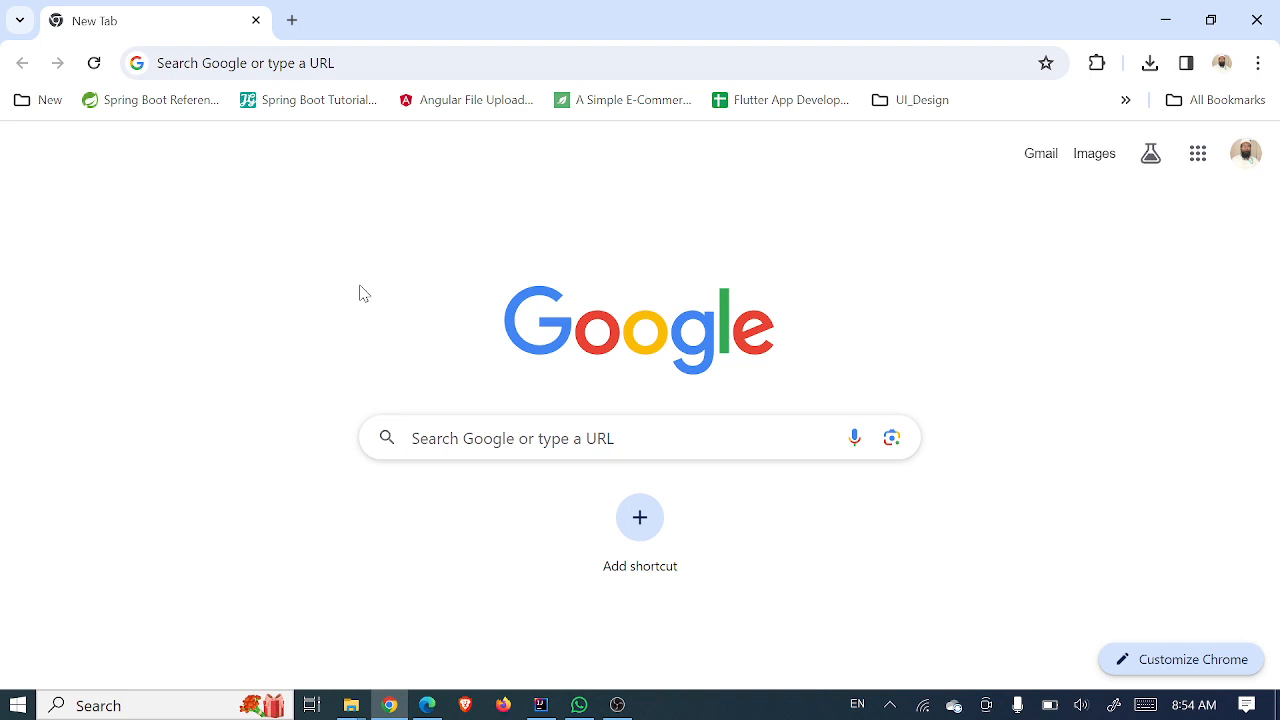
- Search Google for "apache netbeans download 17"
{"action": "left_click", "coordinate": [205, 61]}
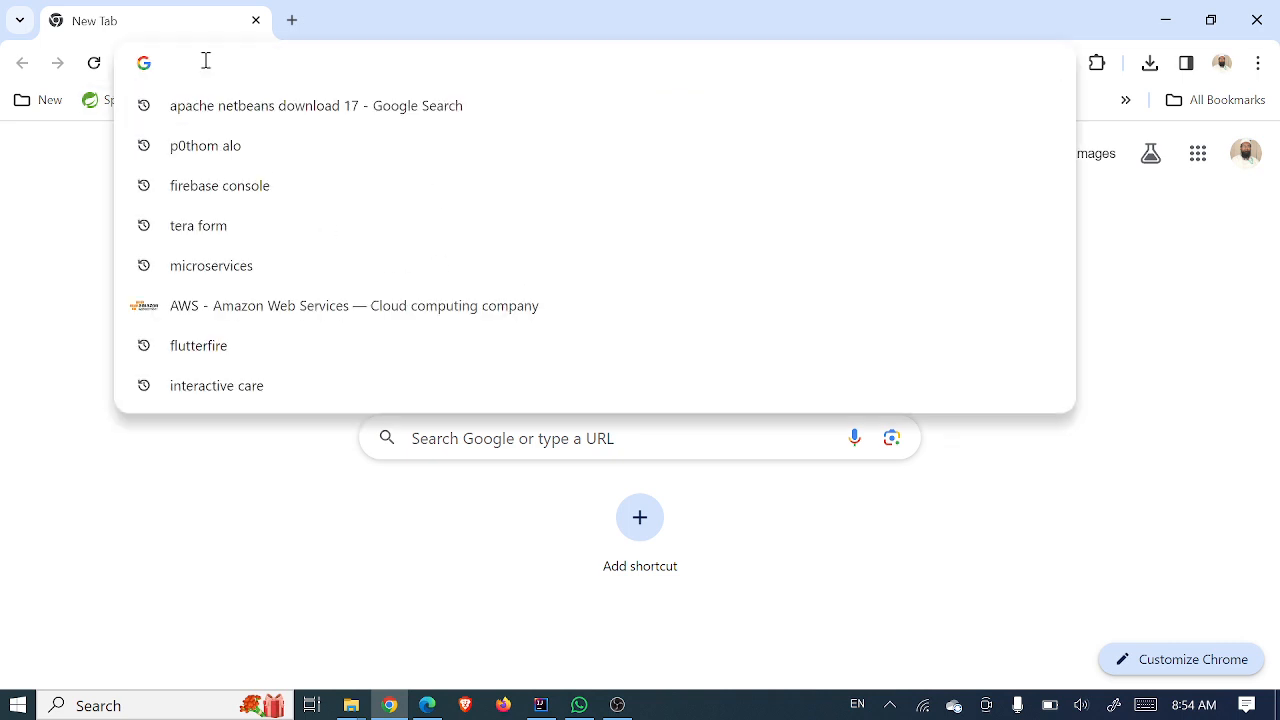
{"action": "type", "text": "ap"}
{"action": "key", "text": "BackSpace"}
{"action": "key", "text": "BackSpace"}
{"action": "type", "text": "a"}
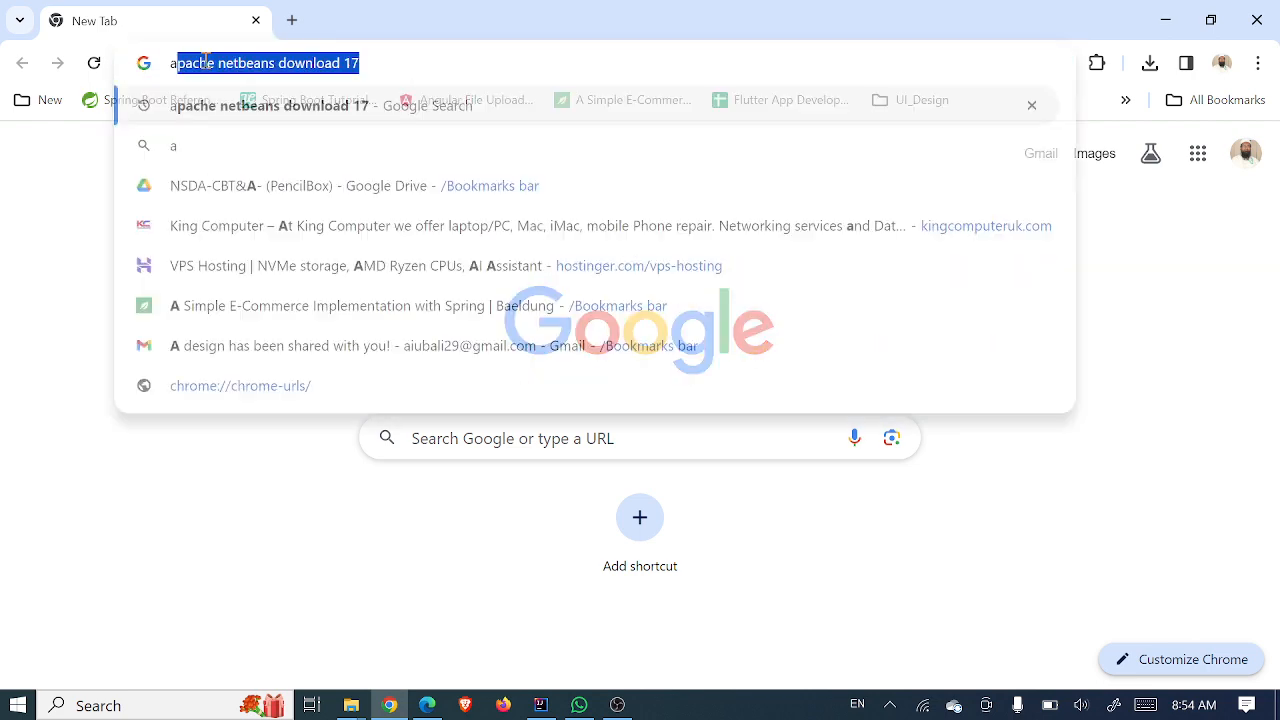
{"action": "type", "text": "p"}
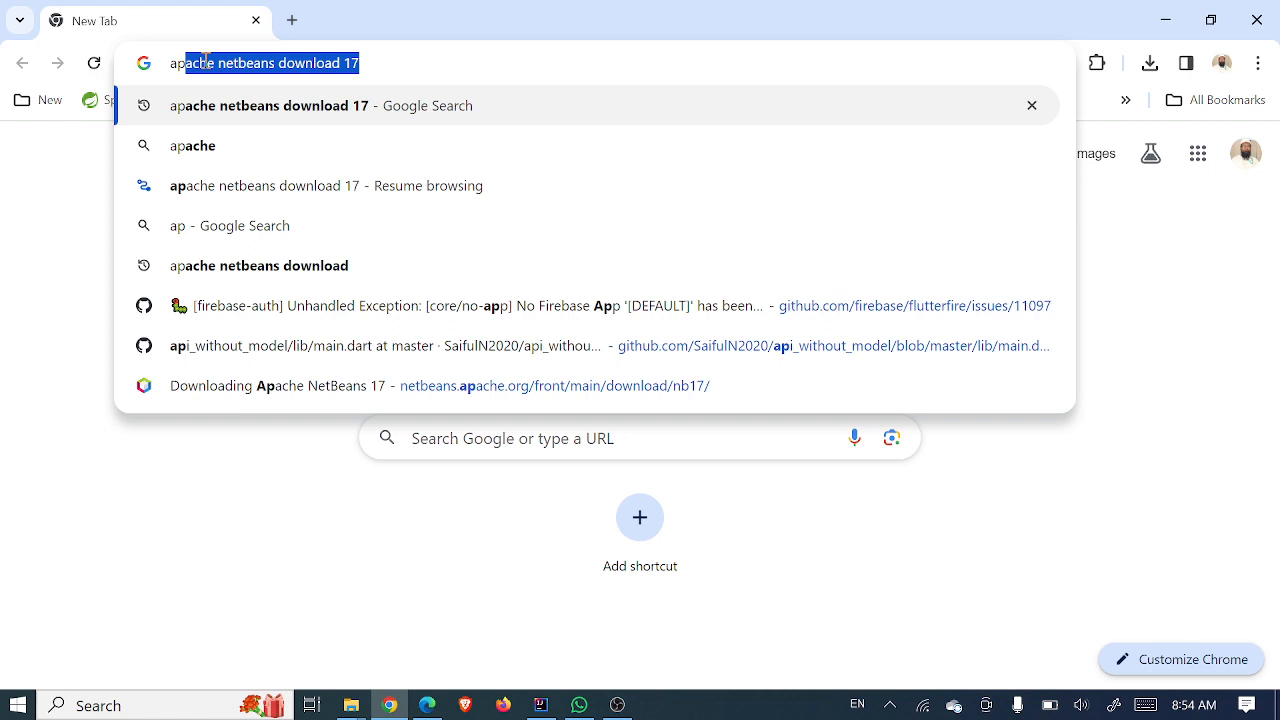
{"action": "key", "text": "Down"}
{"action": "key", "text": "Down"}
{"action": "key", "text": "Down"}
{"action": "key", "text": "Down"}
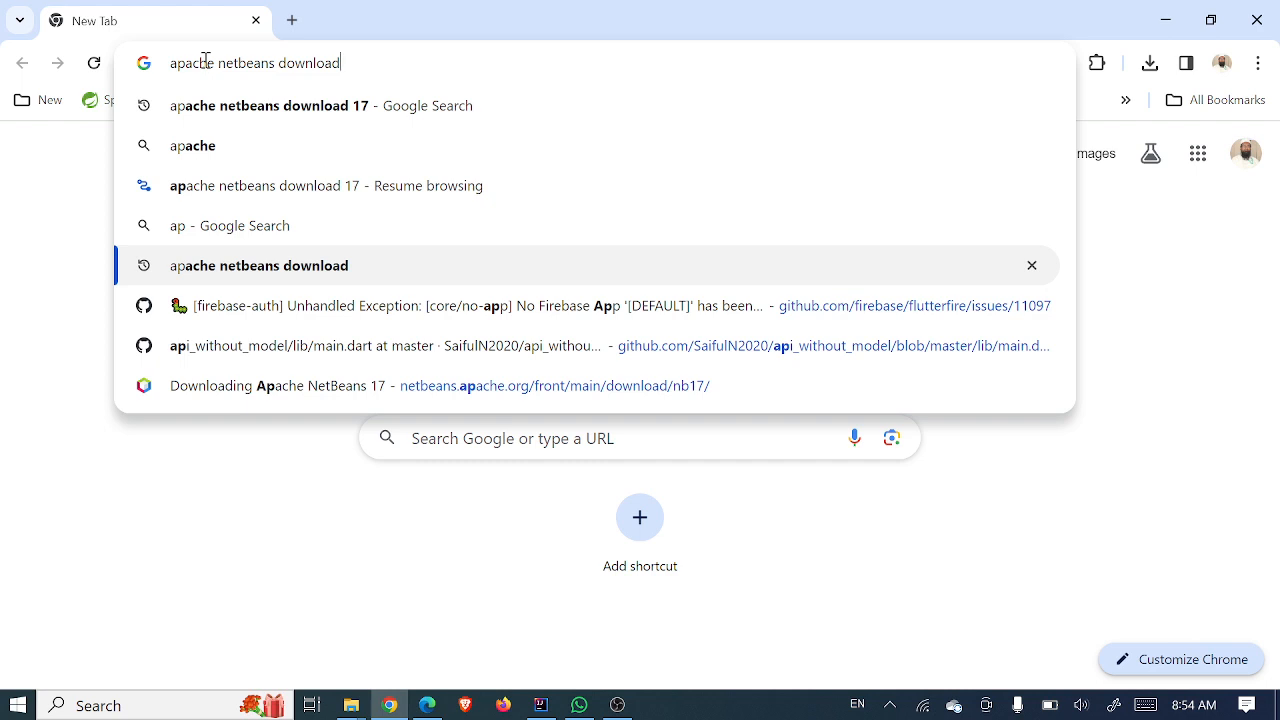
{"action": "key", "text": "Up"}
{"action": "key", "text": "Up"}
{"action": "key", "text": "Up"}
{"action": "key", "text": "Up"}
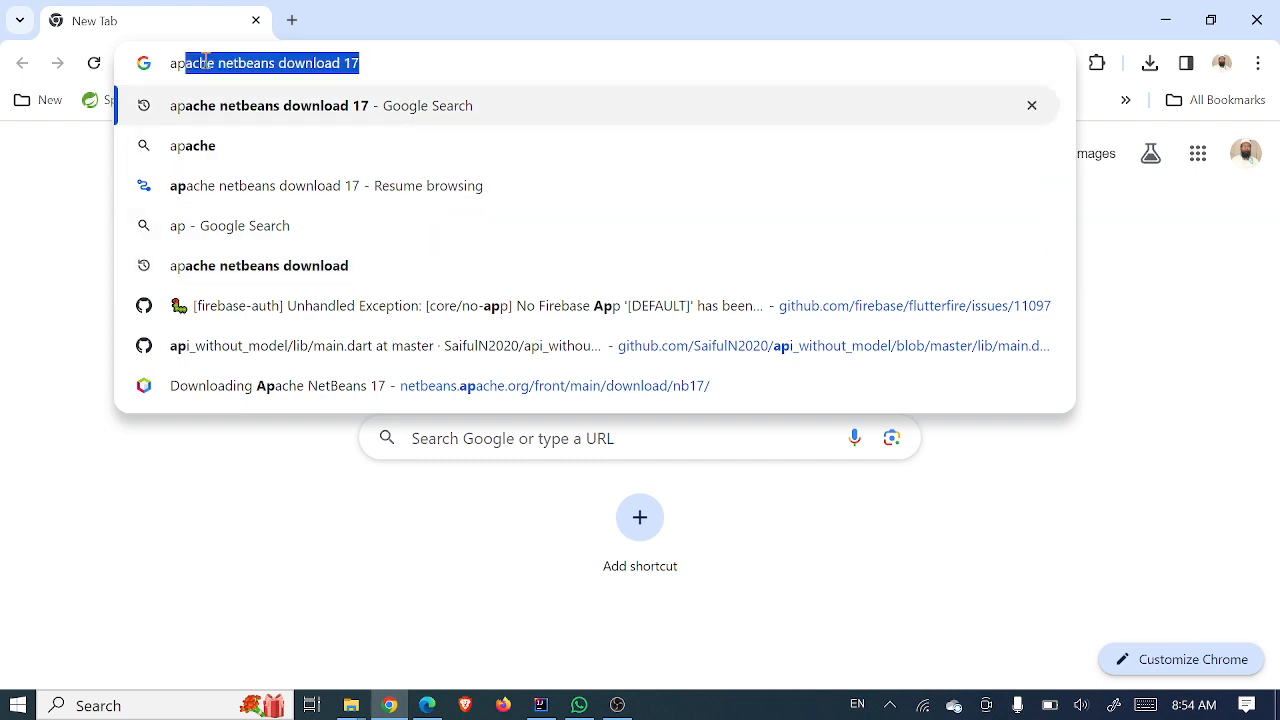
{"action": "key", "text": "Return"}
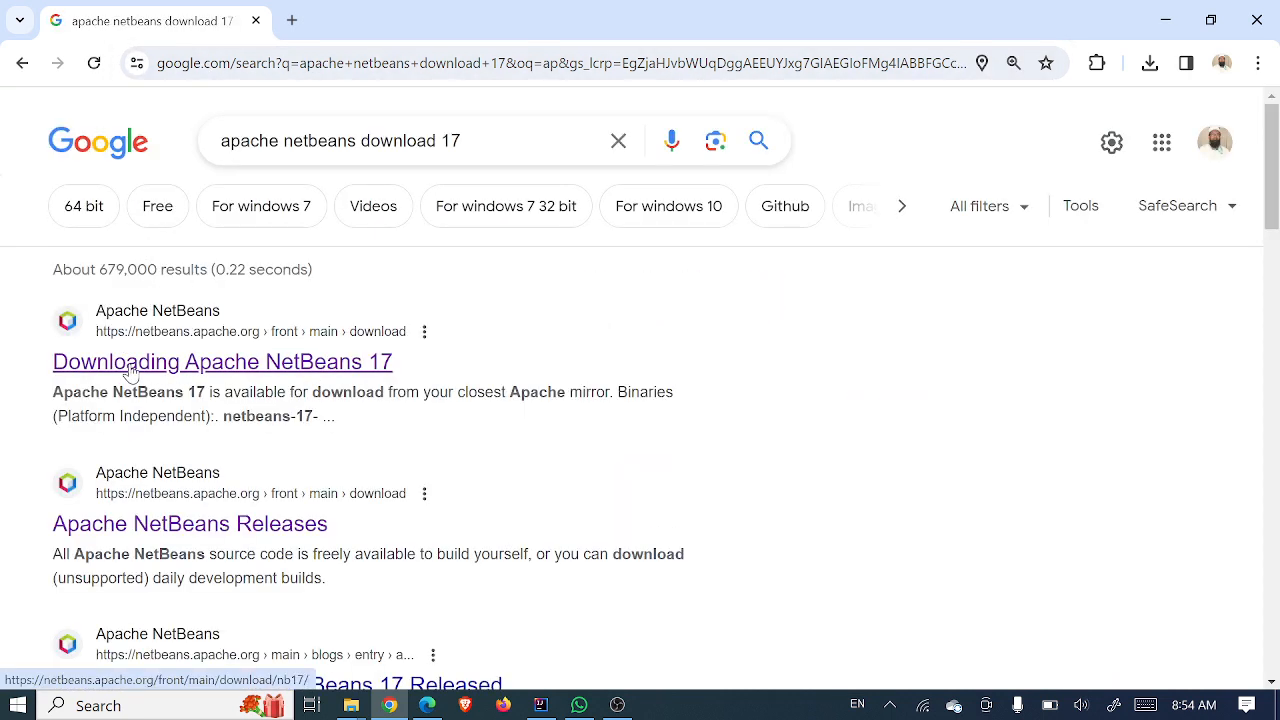
- Try to download the Windows installer Apache-NetBeans-17-bin-windows-x64.exe from the Downloading Apache NetBeans 17 result page
{"action": "left_click", "coordinate": [226, 372]}
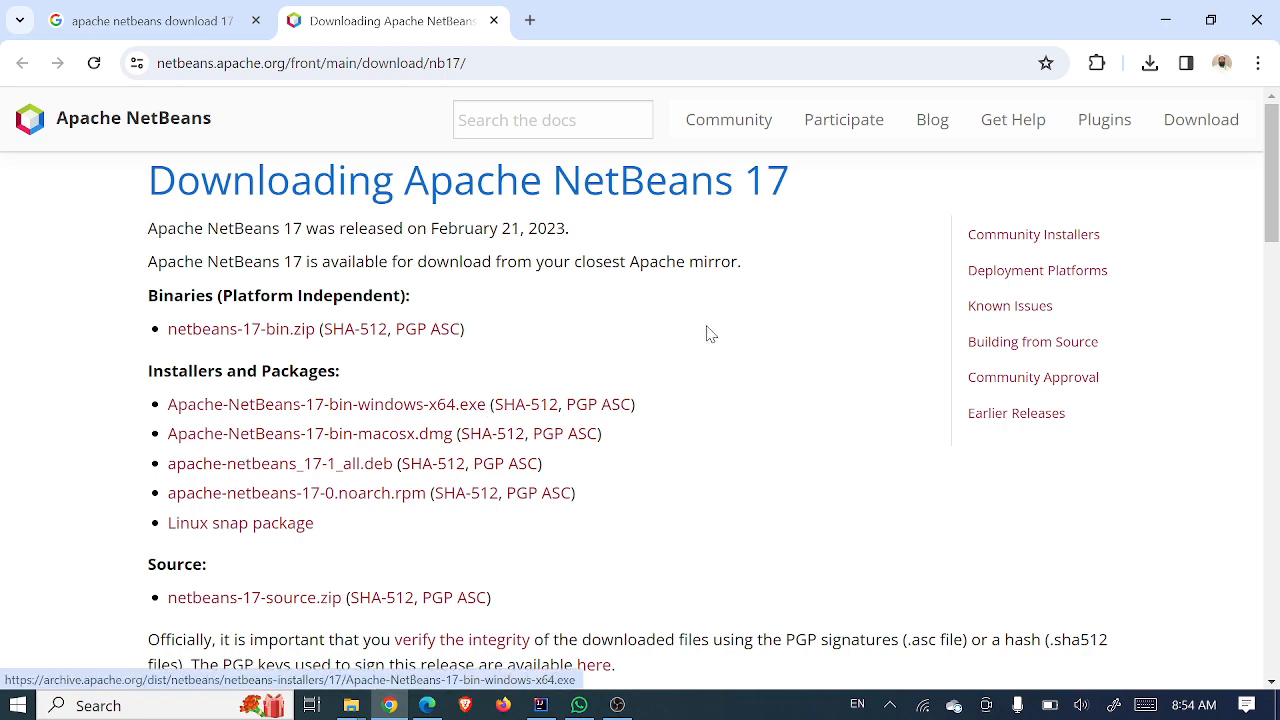
{"action": "left_click", "coordinate": [386, 414]}
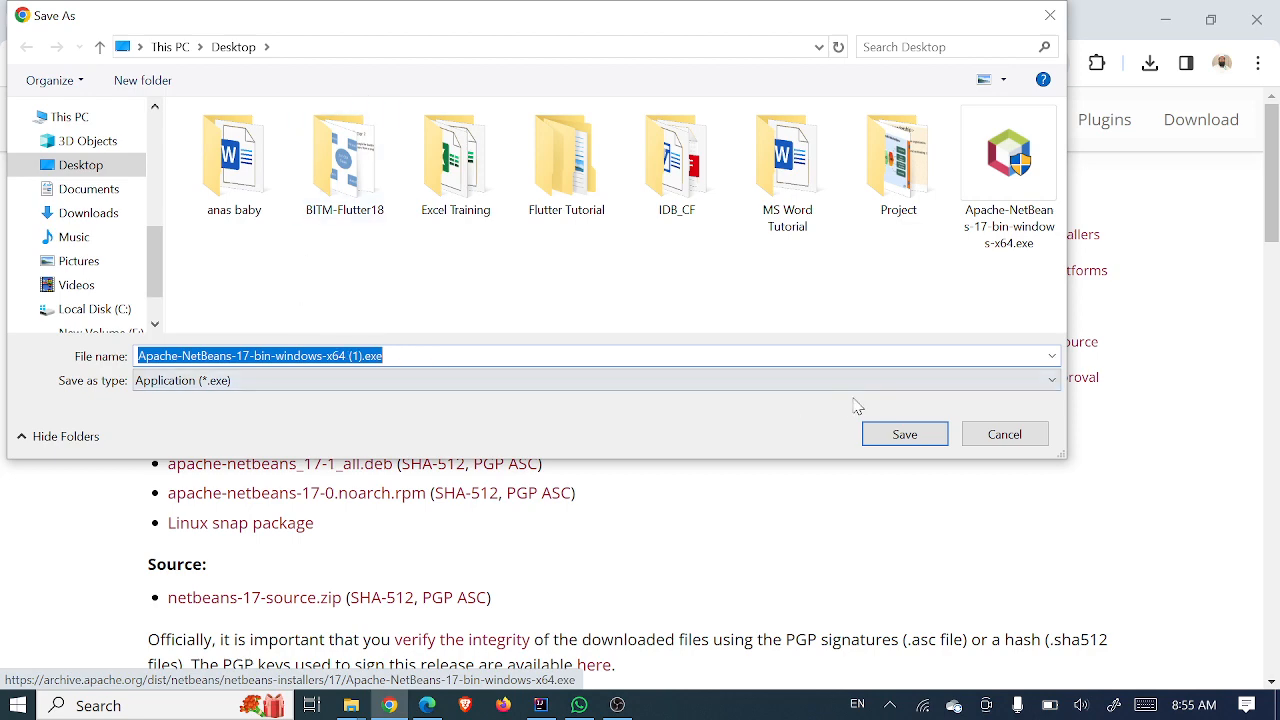
{"action": "left_click", "coordinate": [1051, 17]}
- Minimize the open windows and launch the Apache NetBeans 17 installer stored on the desktop
{"action": "left_click", "coordinate": [1164, 20]}
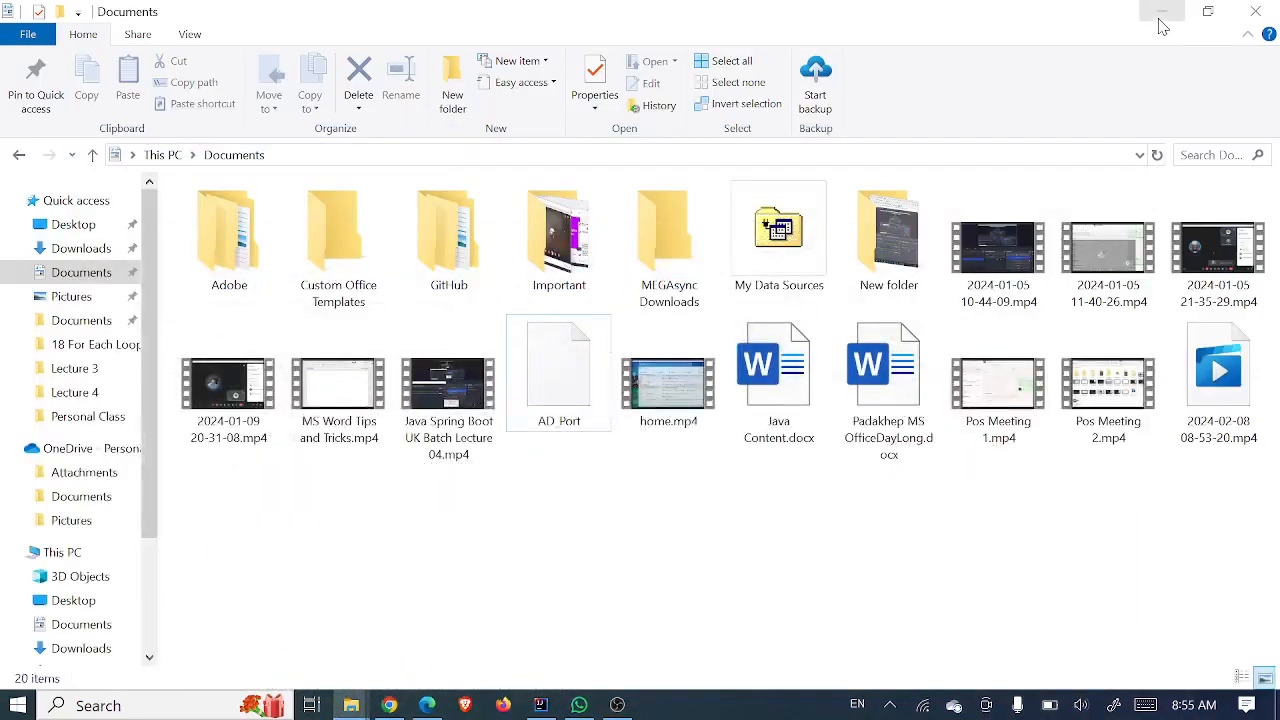
{"action": "left_click", "coordinate": [1163, 27]}
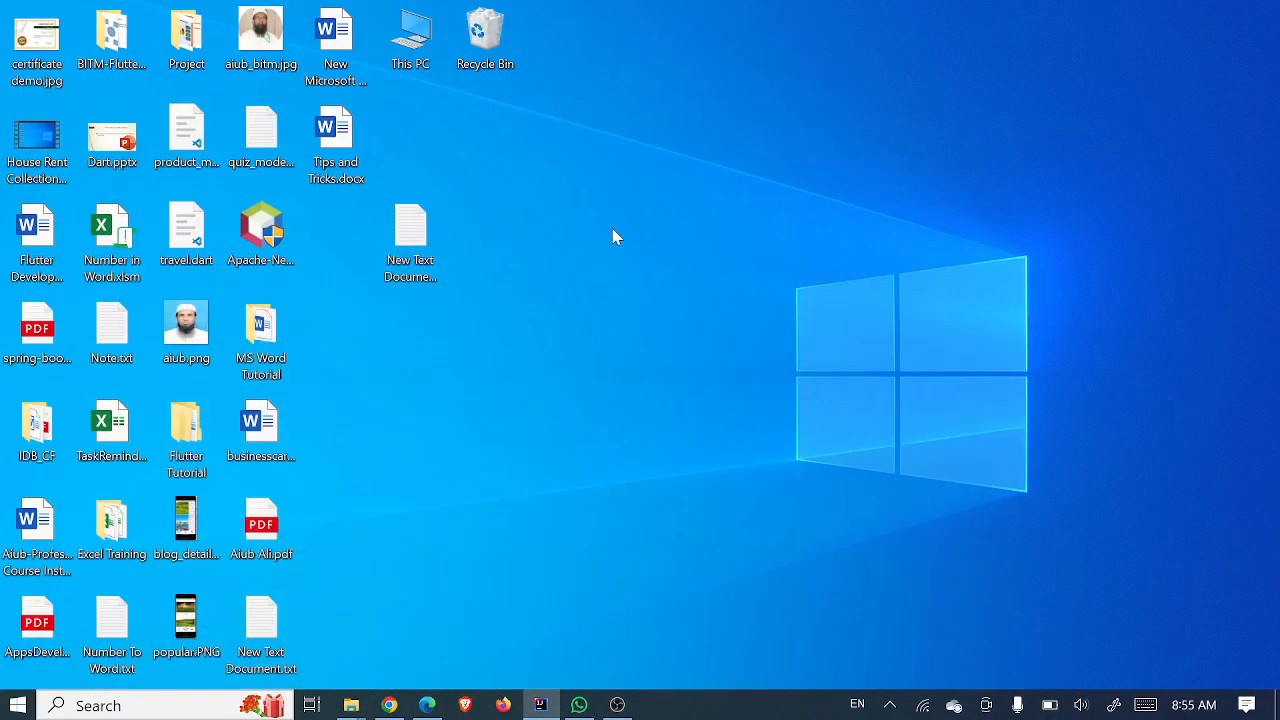
{"action": "left_click", "coordinate": [267, 238]}
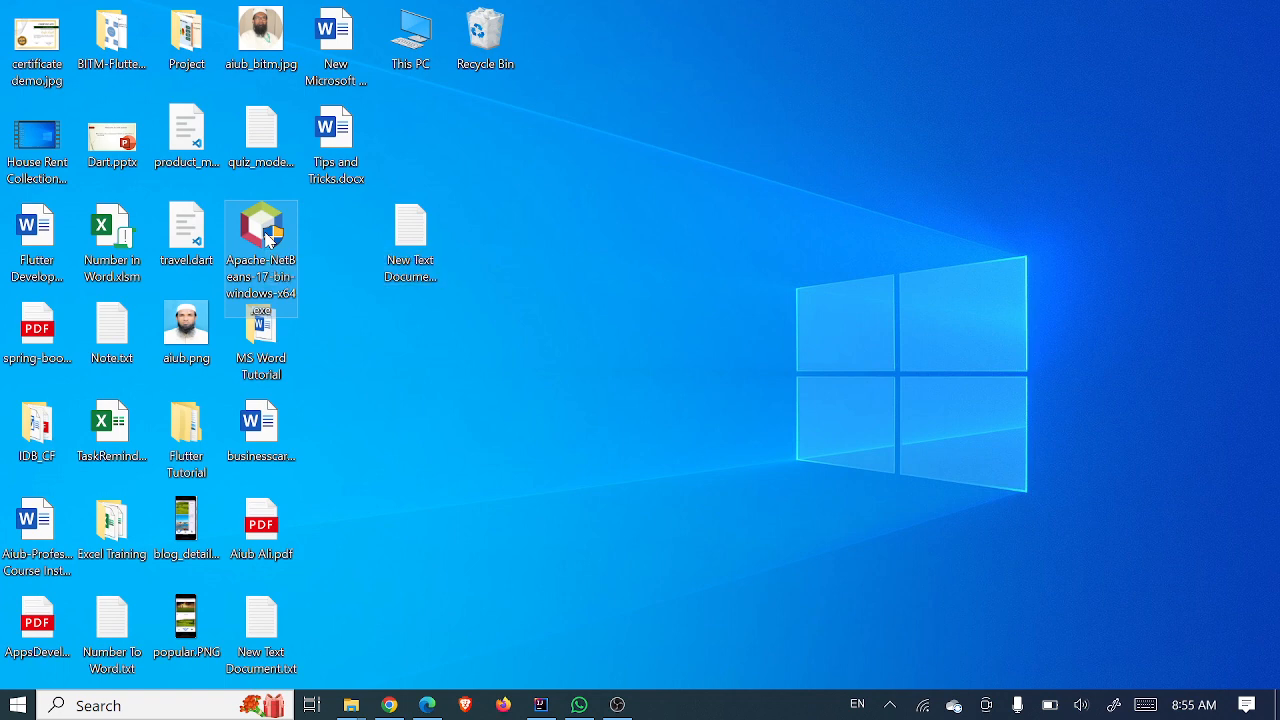
{"action": "double_click", "coordinate": [278, 258]}
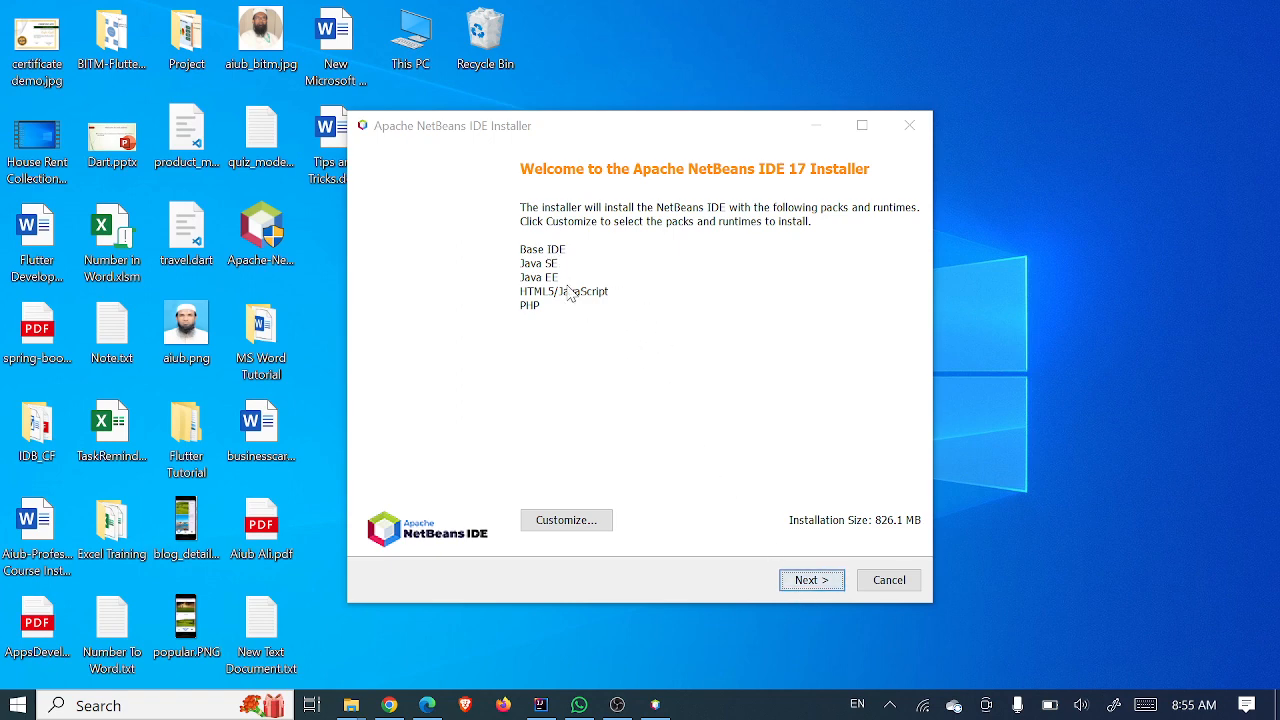
- Accept the license and install NetBeans IDE 17 to C:\Program Files\NetBeans-17 with C:\Program Files\Java\jdk-17 and update checking enabled, then finish the setup
{"action": "left_click", "coordinate": [822, 588]}
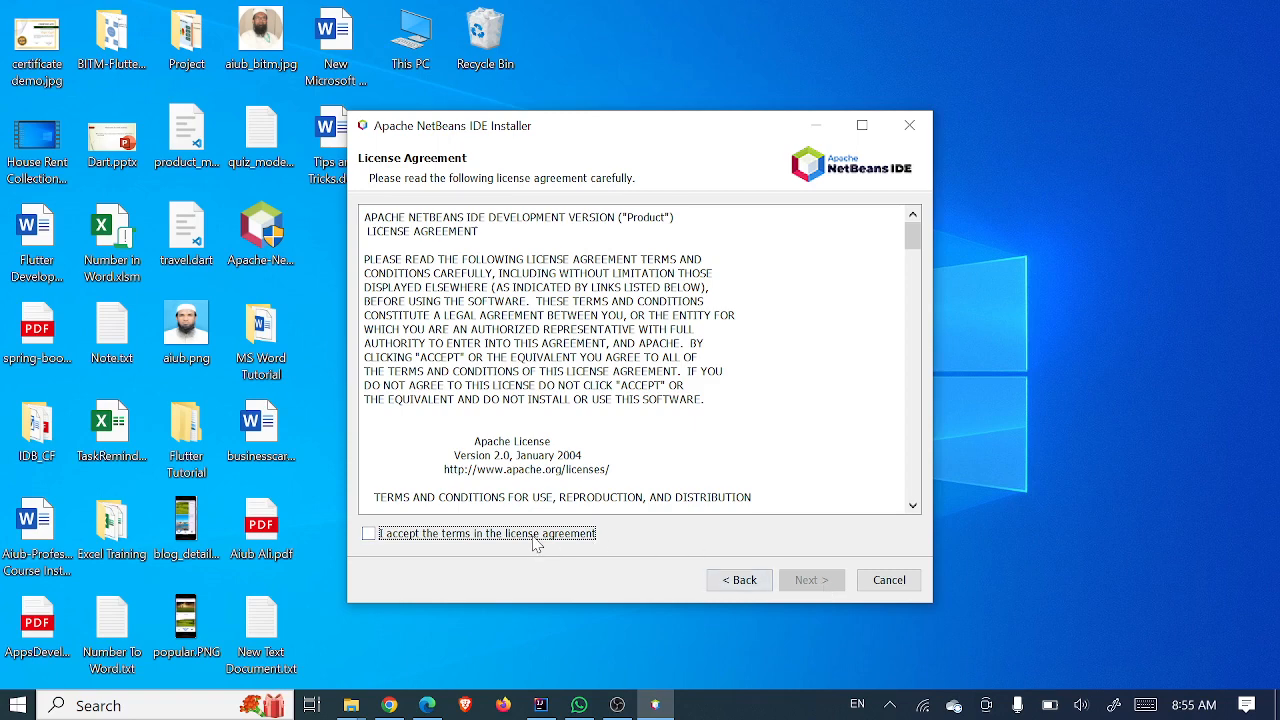
{"action": "left_click", "coordinate": [533, 540]}
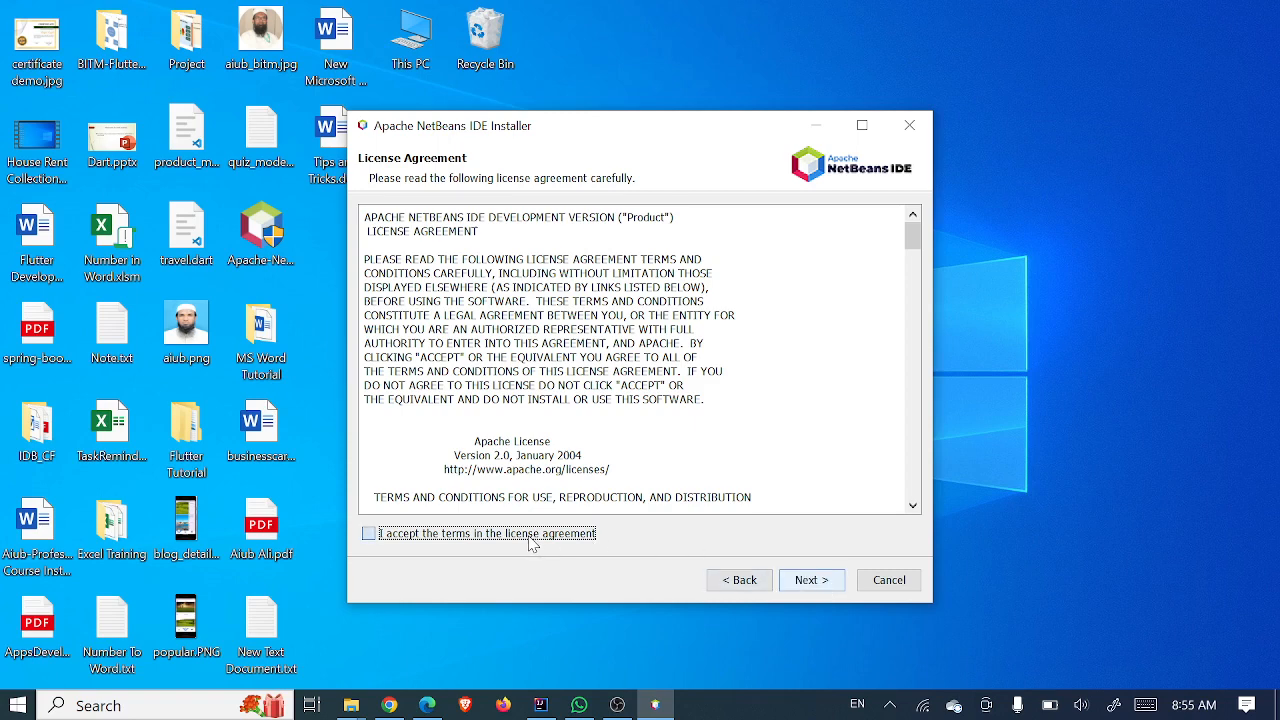
{"action": "left_click", "coordinate": [805, 588]}
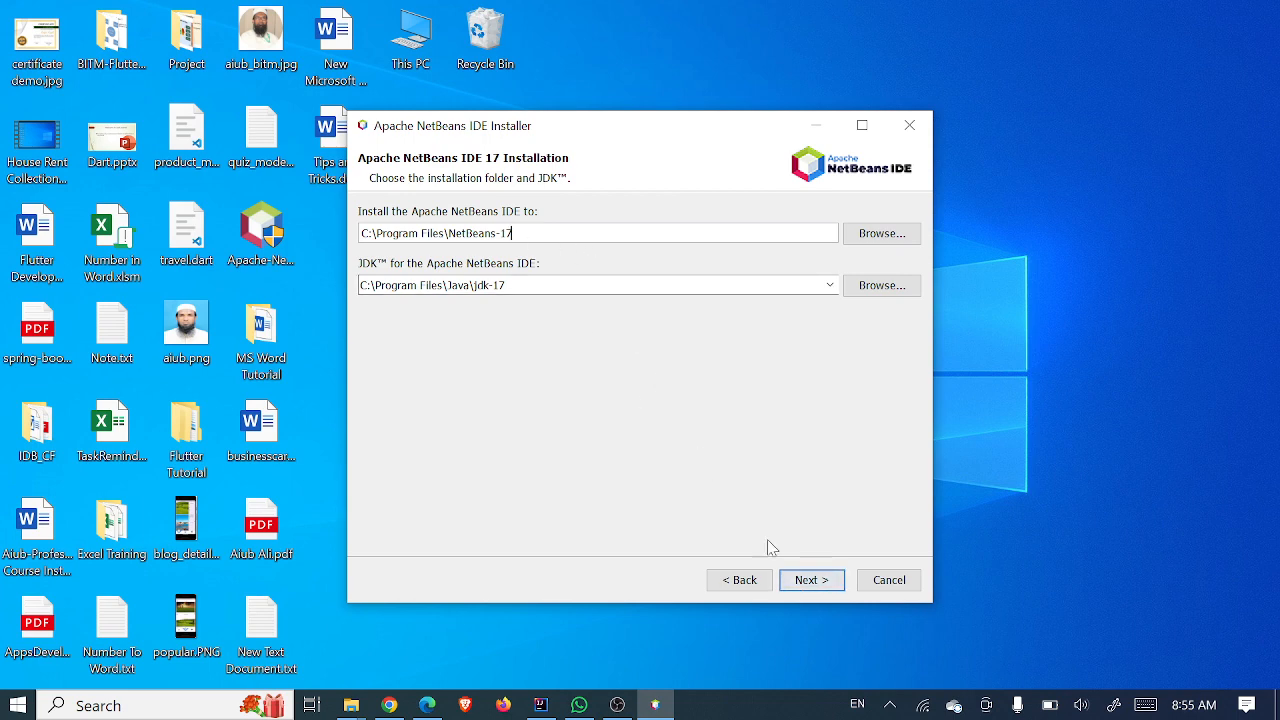
{"action": "left_click", "coordinate": [822, 580]}
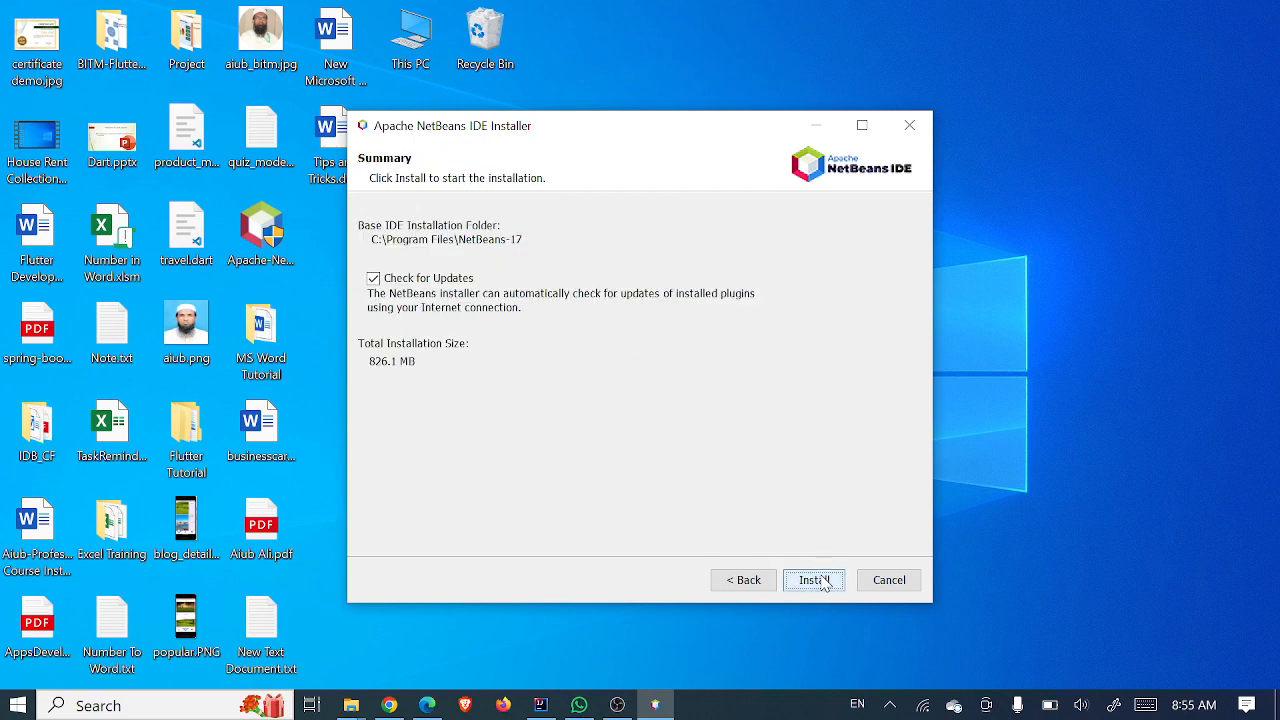
{"action": "left_click", "coordinate": [820, 580]}
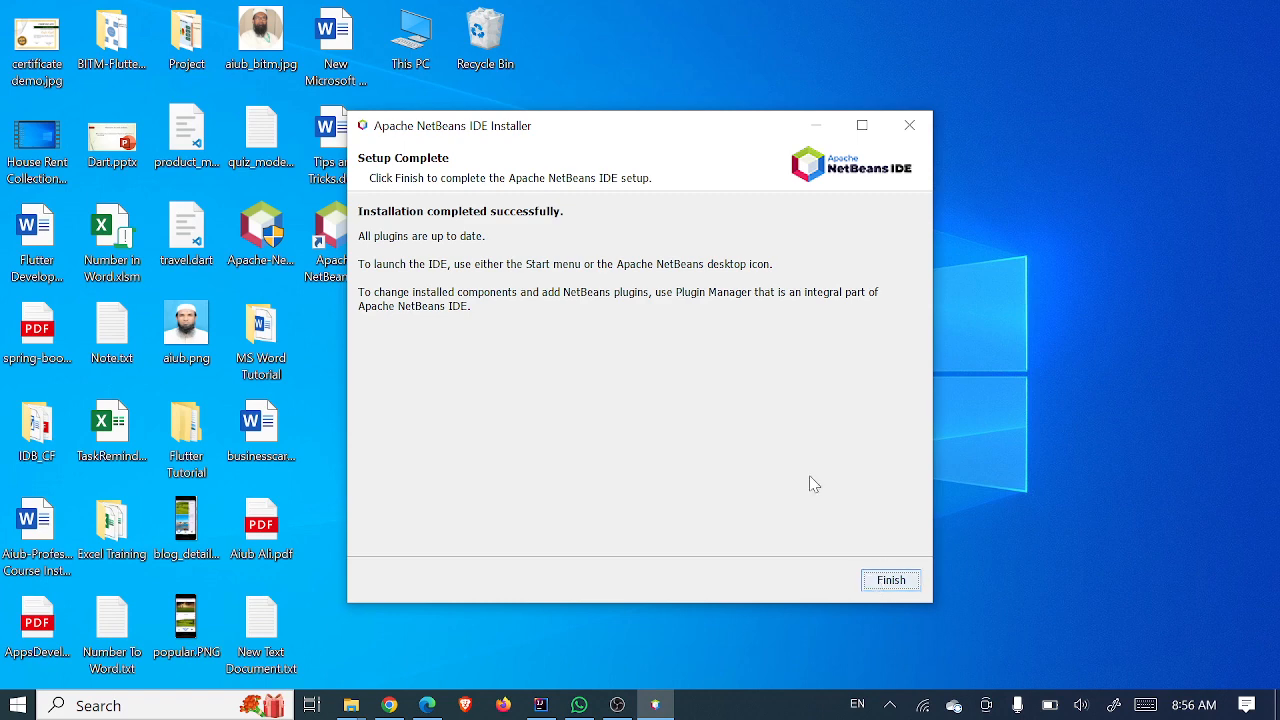
{"action": "left_click", "coordinate": [890, 581]}
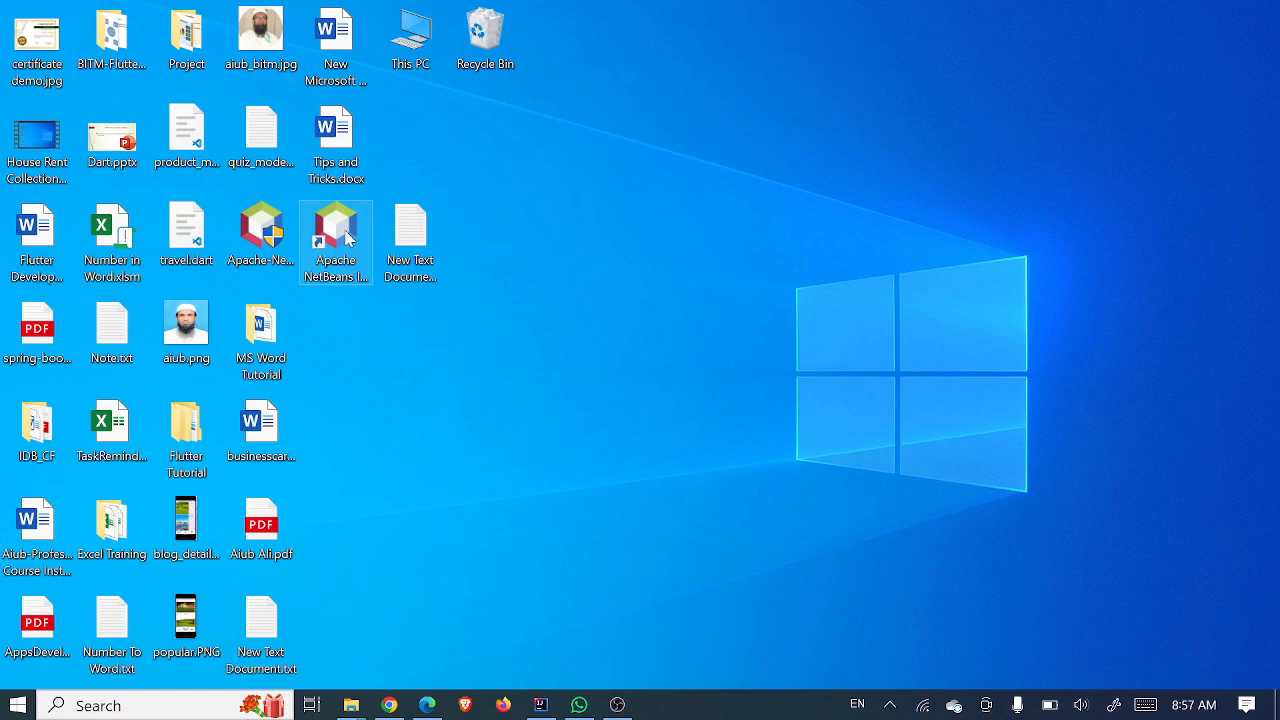
- Launch the newly installed Apache NetBeans IDE 17 and close its Start Page
{"action": "left_click", "coordinate": [18, 706]}
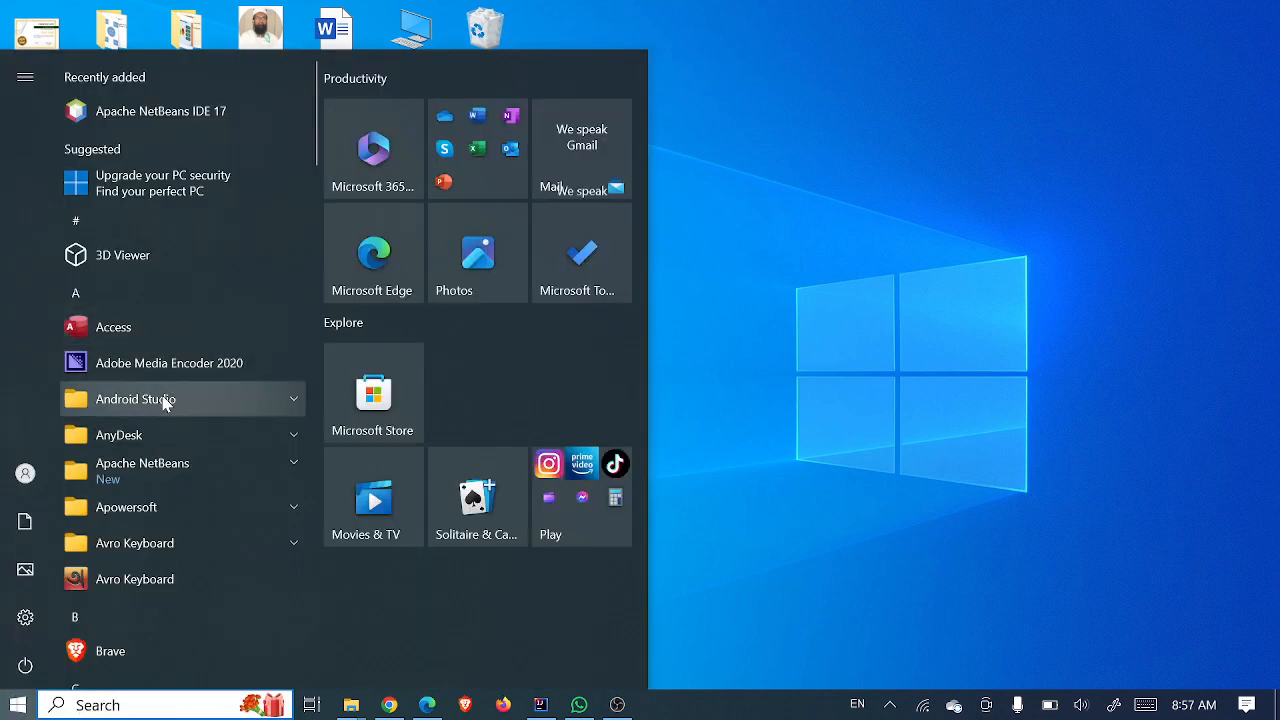
{"action": "left_click", "coordinate": [155, 472]}
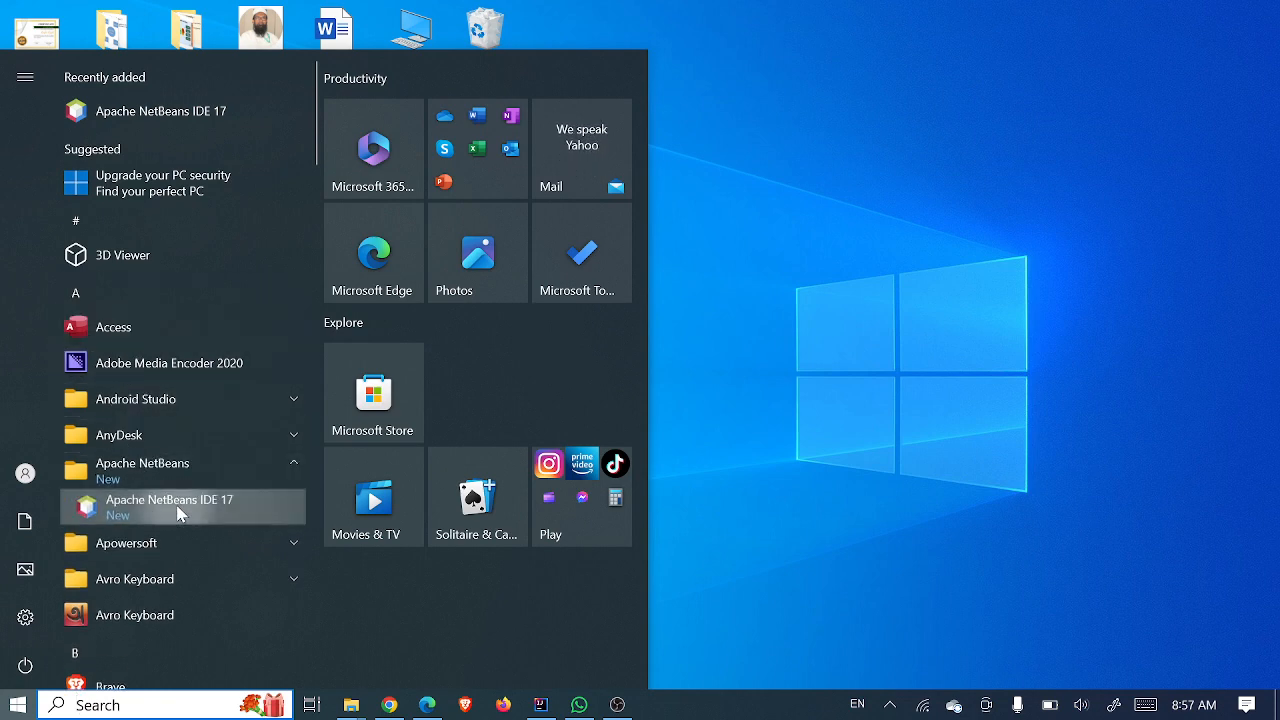
{"action": "left_click", "coordinate": [174, 510]}
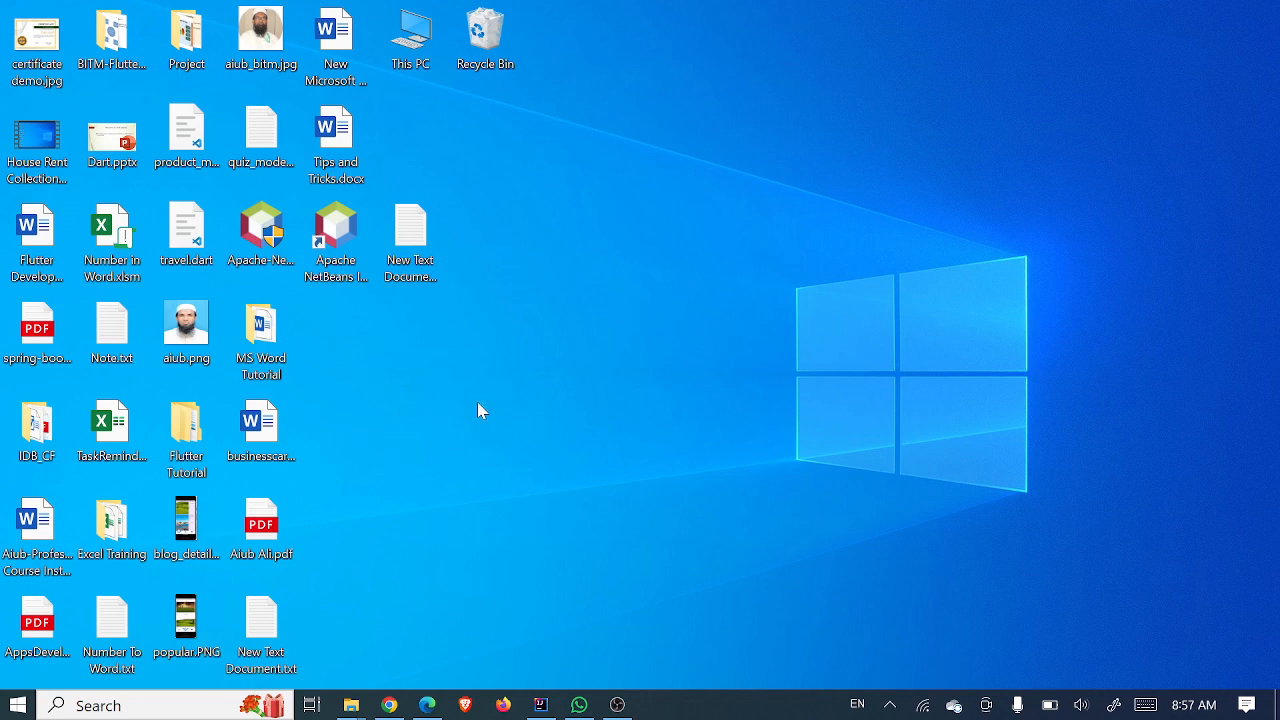
{"action": "left_click", "coordinate": [610, 393]}
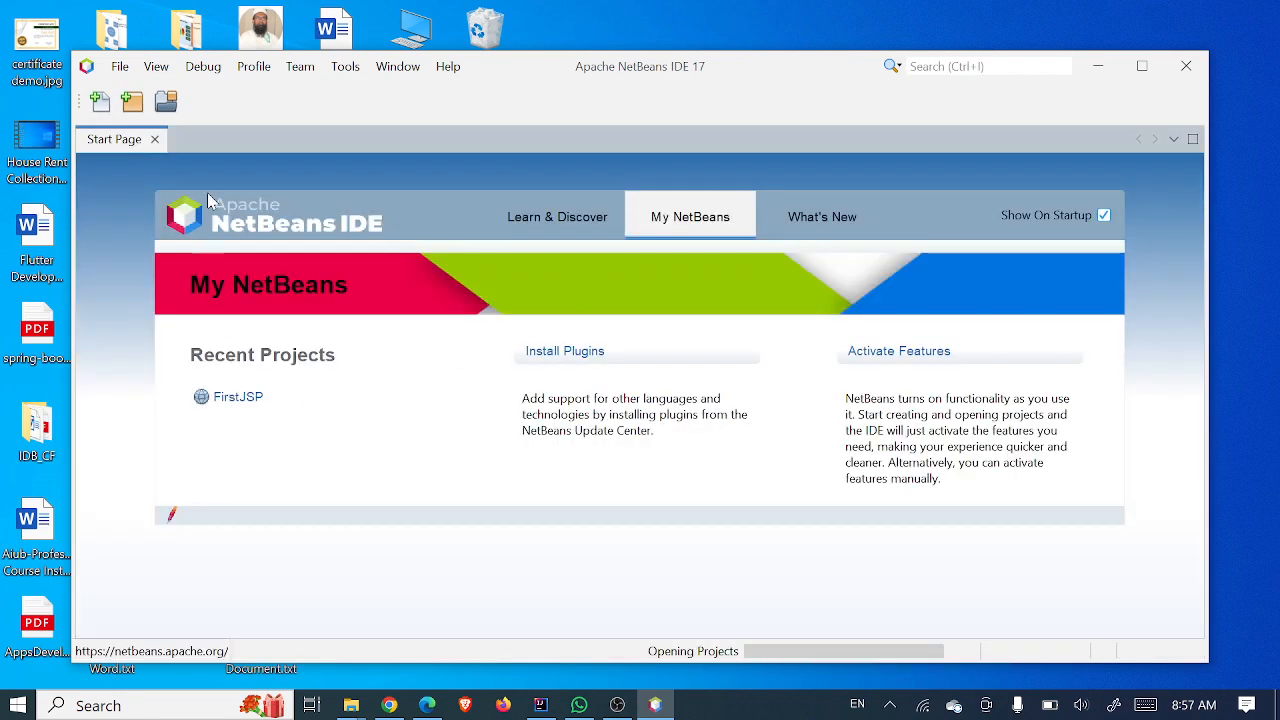
{"action": "left_click", "coordinate": [155, 140]}
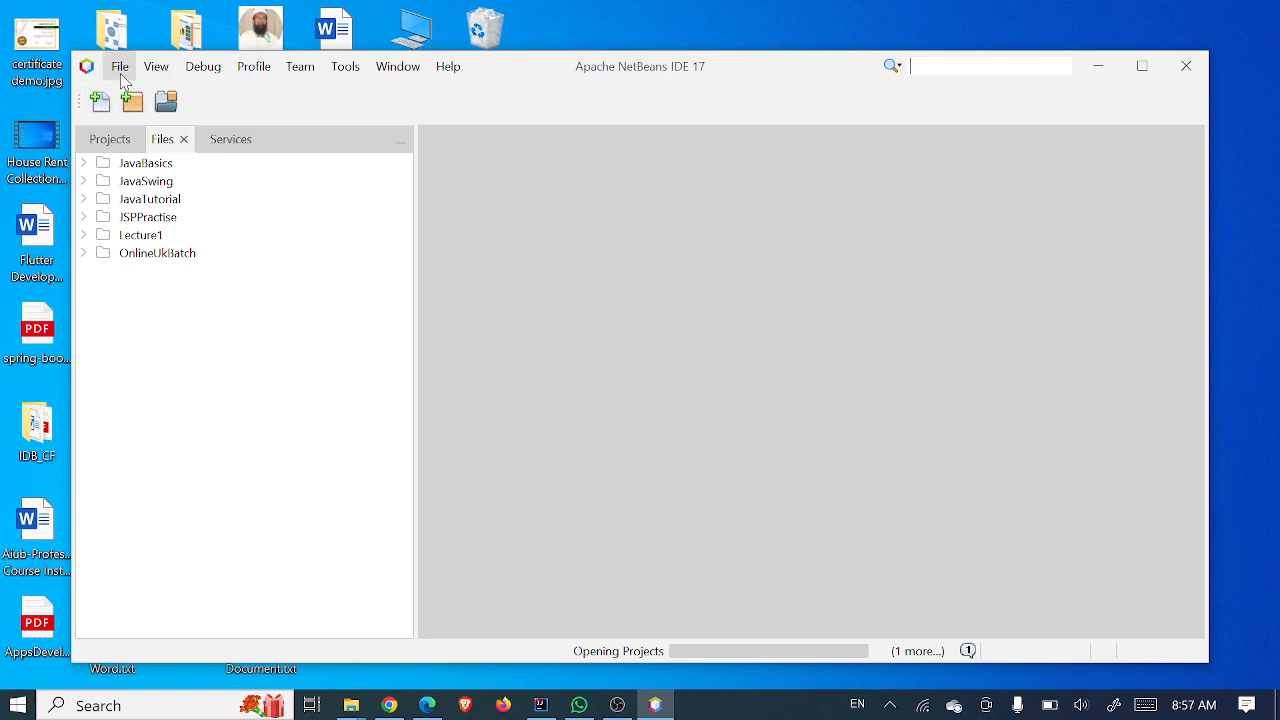
- Start a new project of type Java Application from the Java with Ant category
{"action": "left_click", "coordinate": [120, 68]}
{"action": "left_click", "coordinate": [160, 97]}
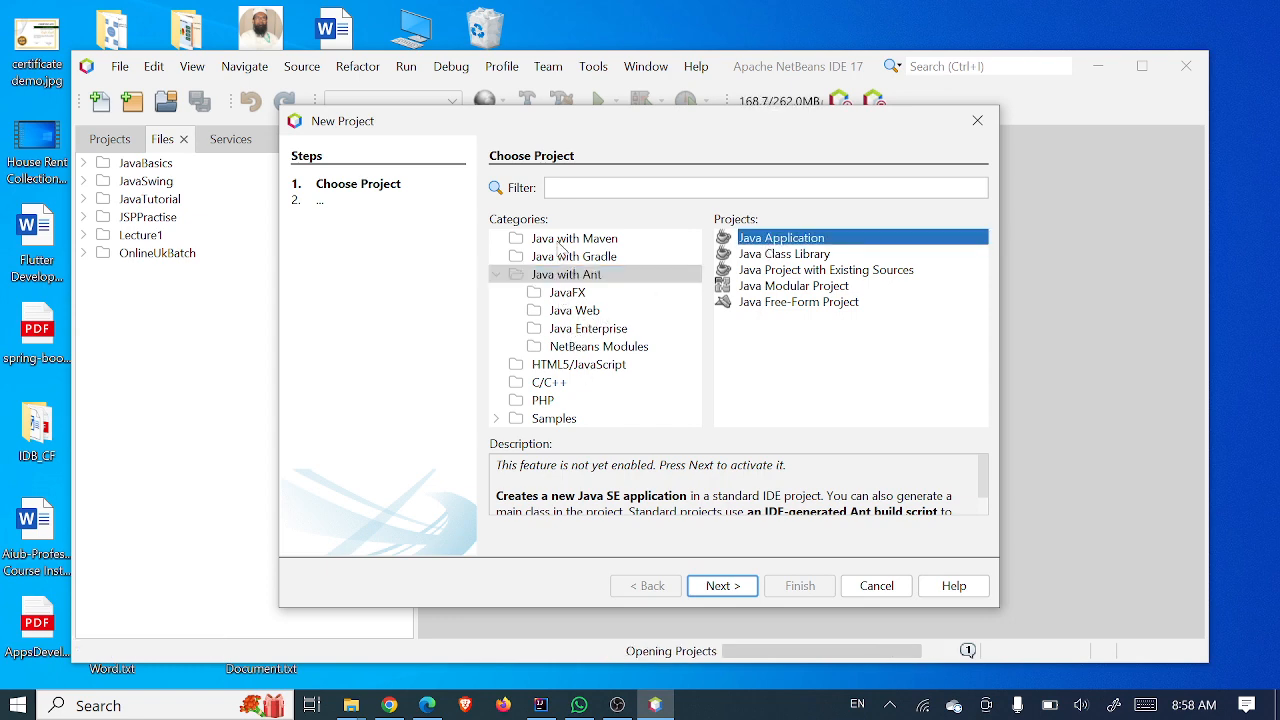
{"action": "left_click", "coordinate": [588, 282]}
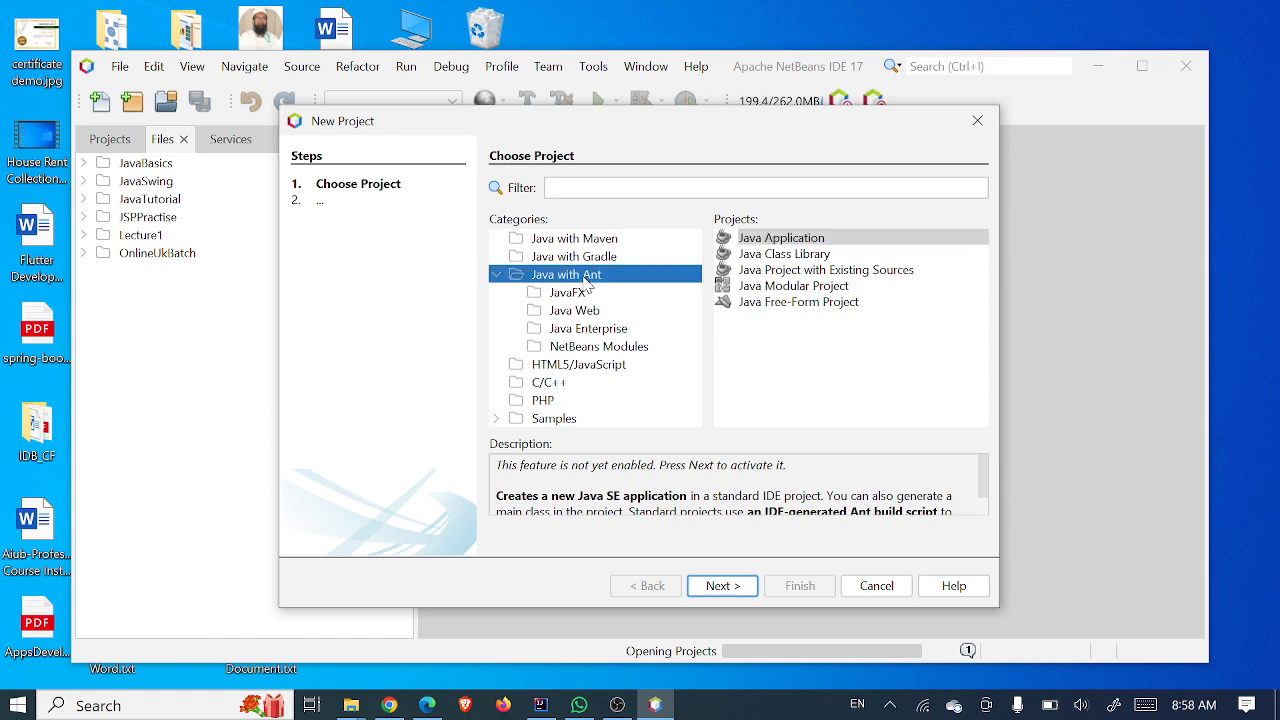
{"action": "left_click", "coordinate": [788, 238]}
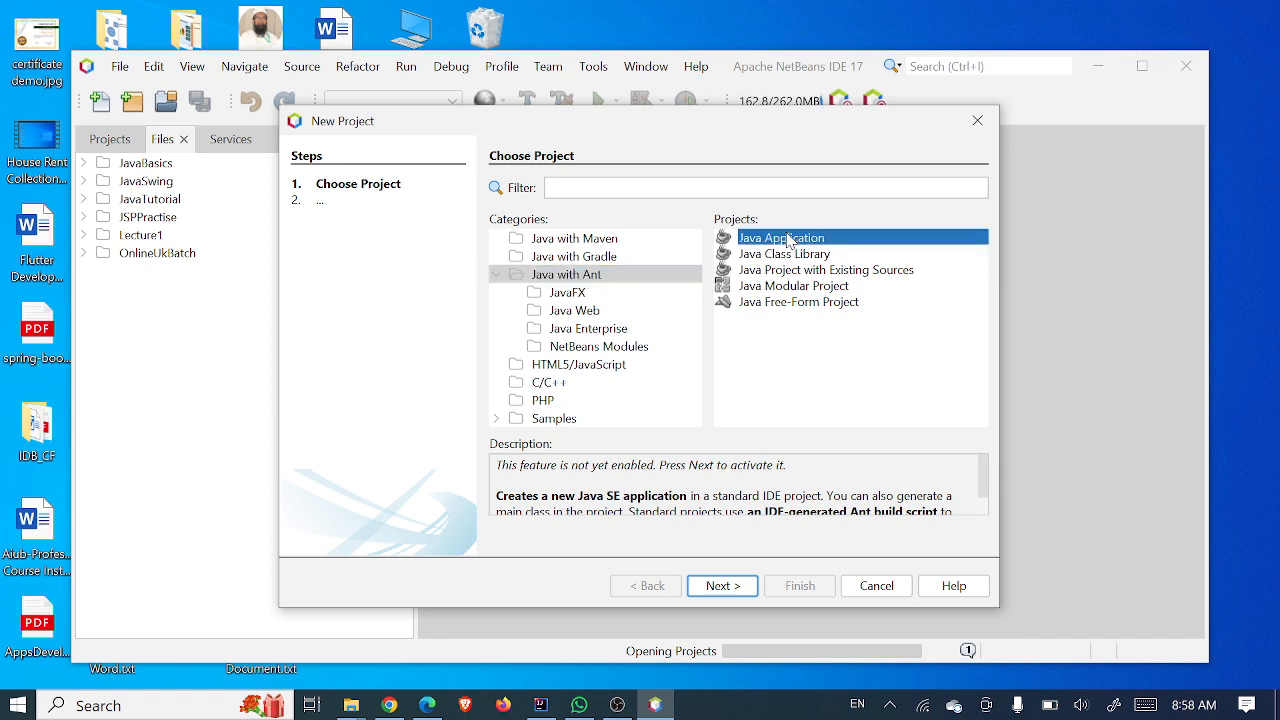
{"action": "left_click", "coordinate": [721, 586]}
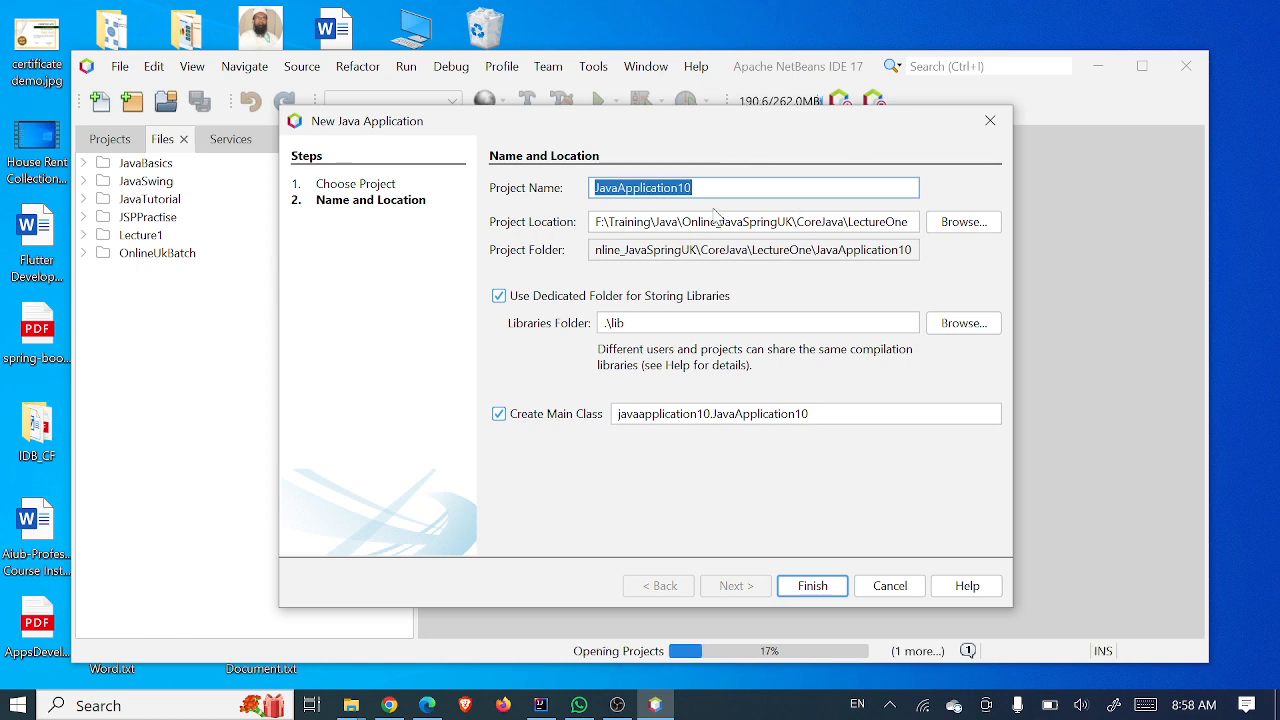
- Name the project Demo, keep creation of the main class demo.Demo enabled, and create the project
{"action": "type", "text": "Demo"}
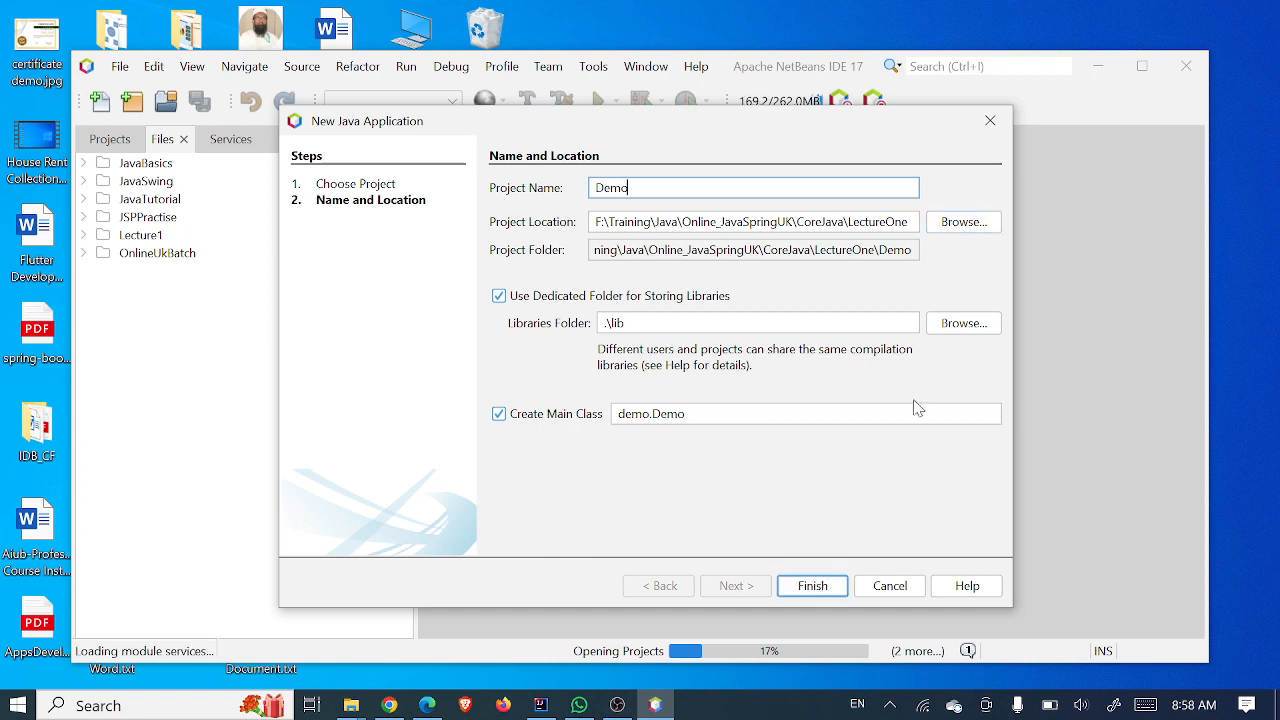
{"action": "left_click", "coordinate": [499, 414]}
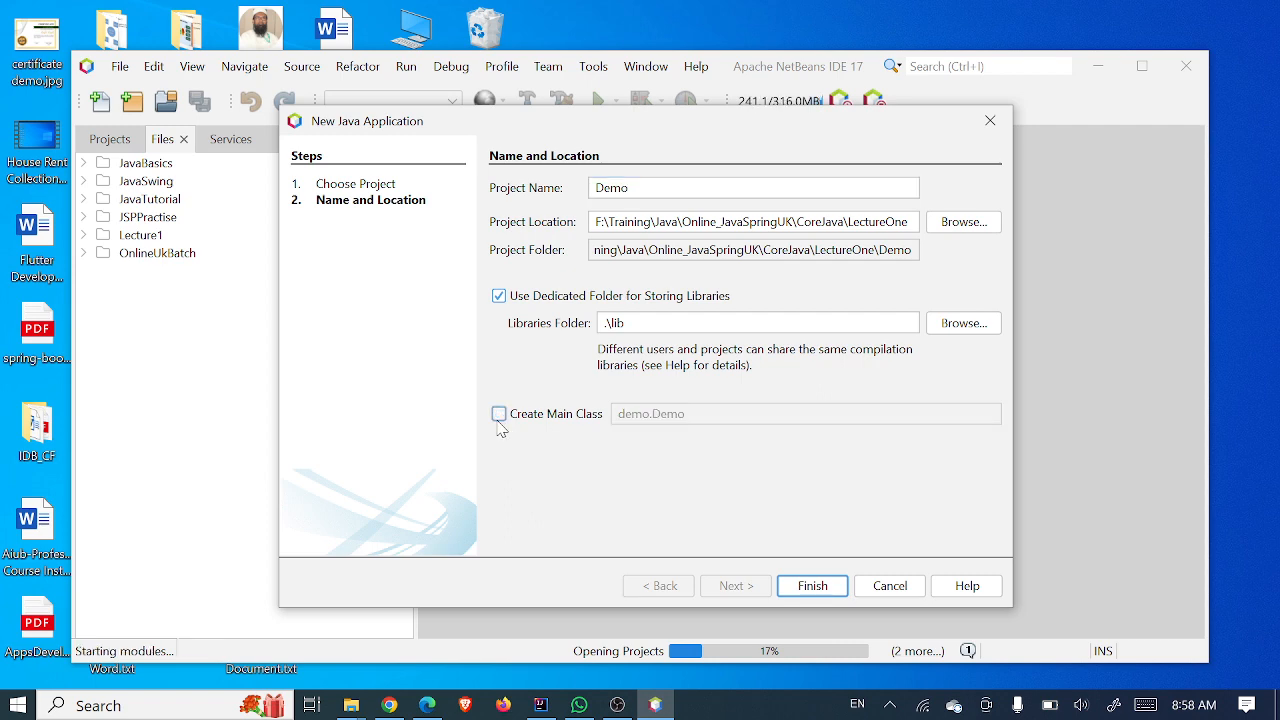
{"action": "left_click", "coordinate": [499, 414]}
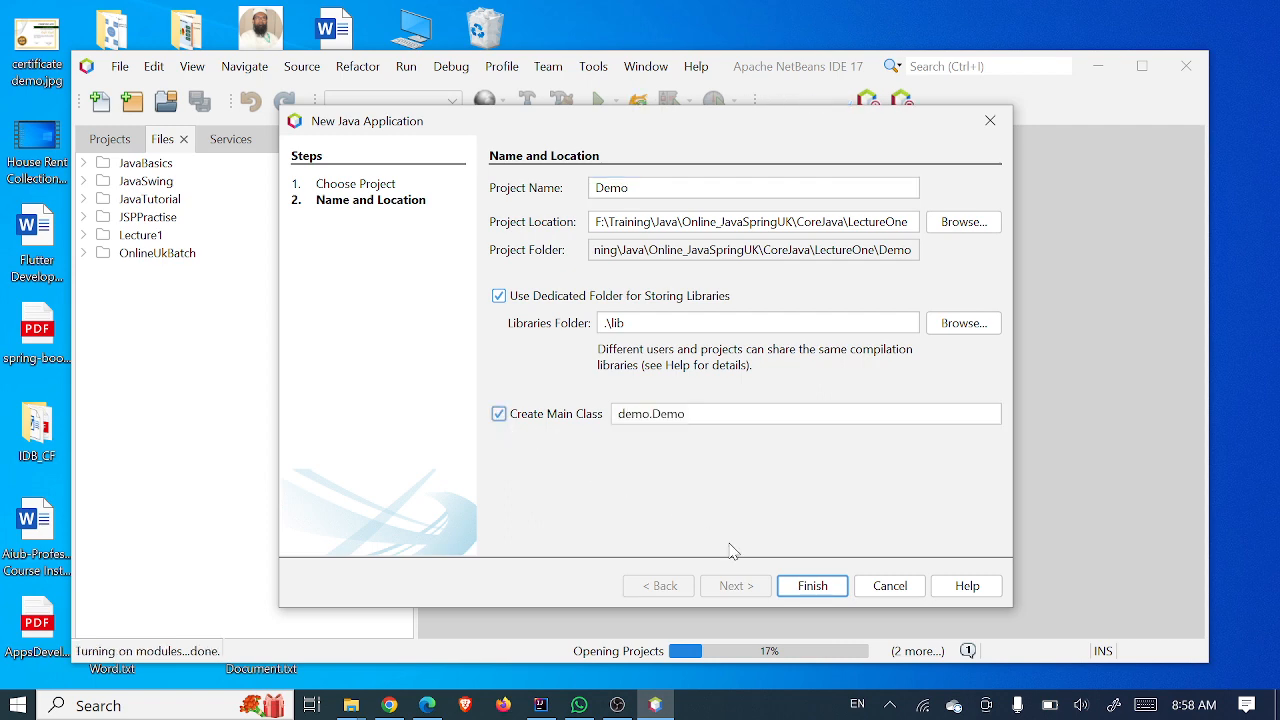
{"action": "left_click", "coordinate": [825, 587]}
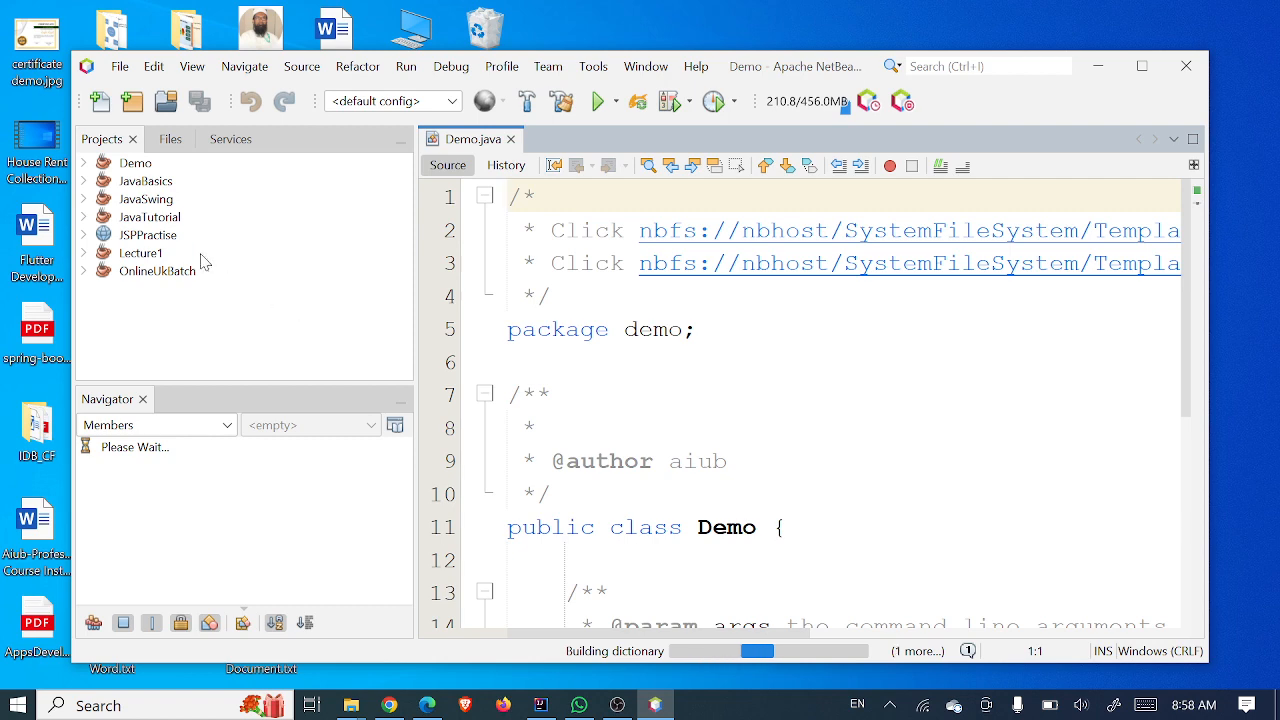
- Expand the Demo project's Source Packages down to Demo.java and select the demo package
{"action": "double_click", "coordinate": [104, 166]}
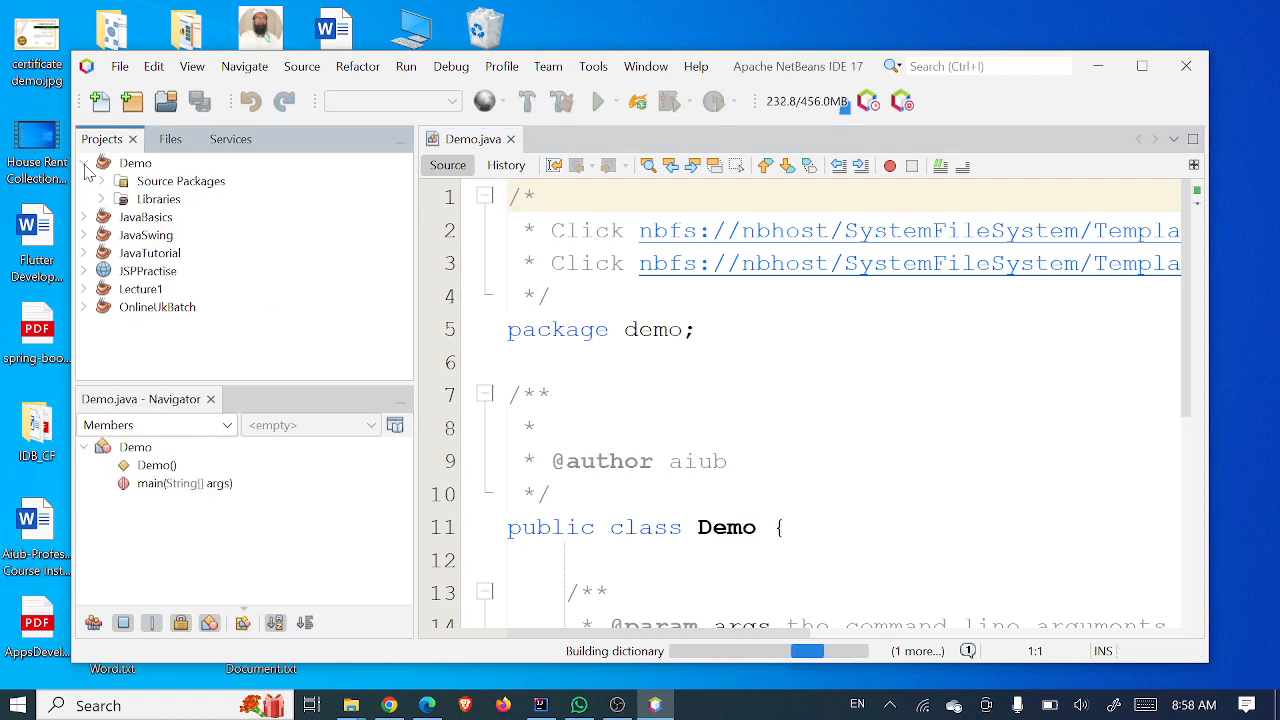
{"action": "left_click", "coordinate": [108, 182]}
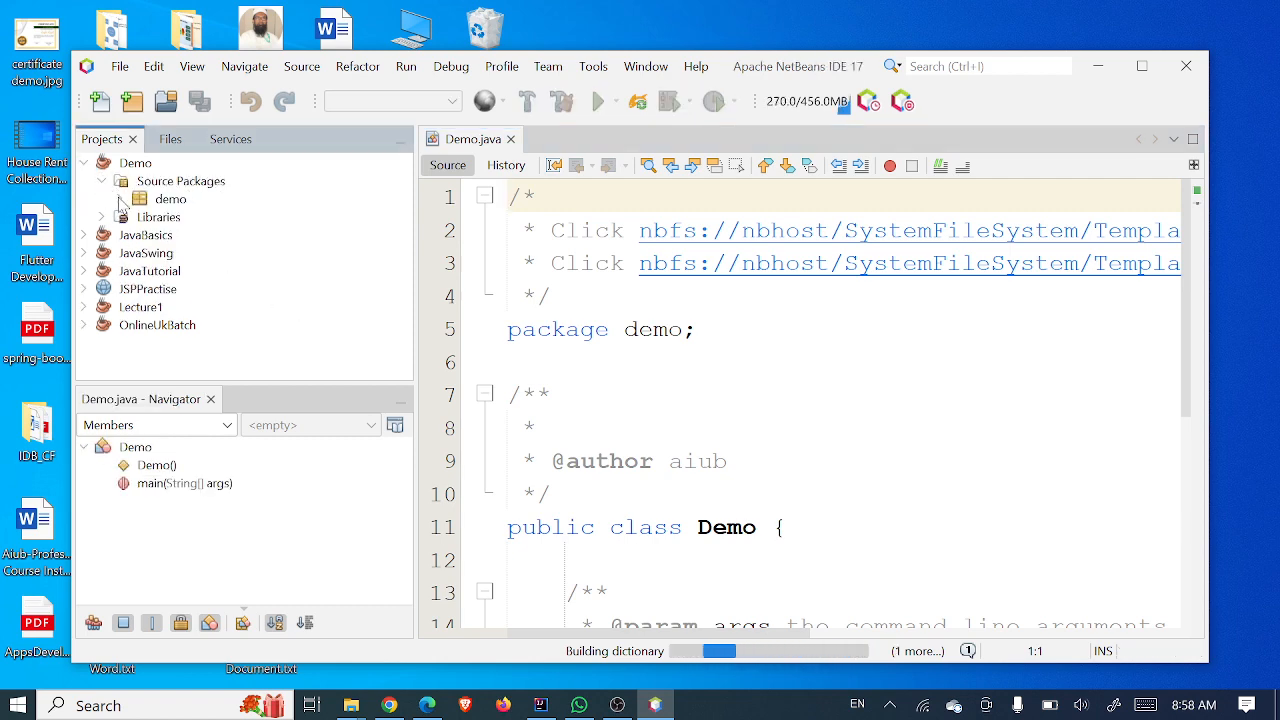
{"action": "double_click", "coordinate": [168, 200]}
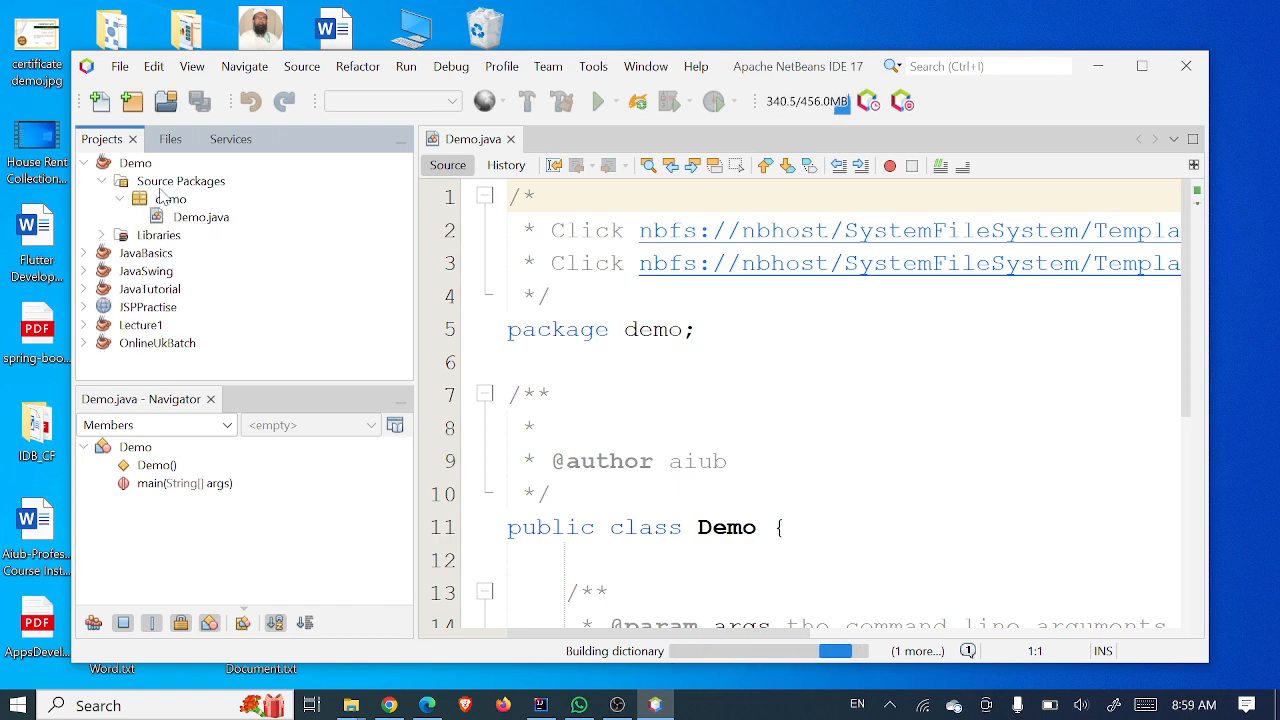
{"action": "left_click", "coordinate": [172, 200]}
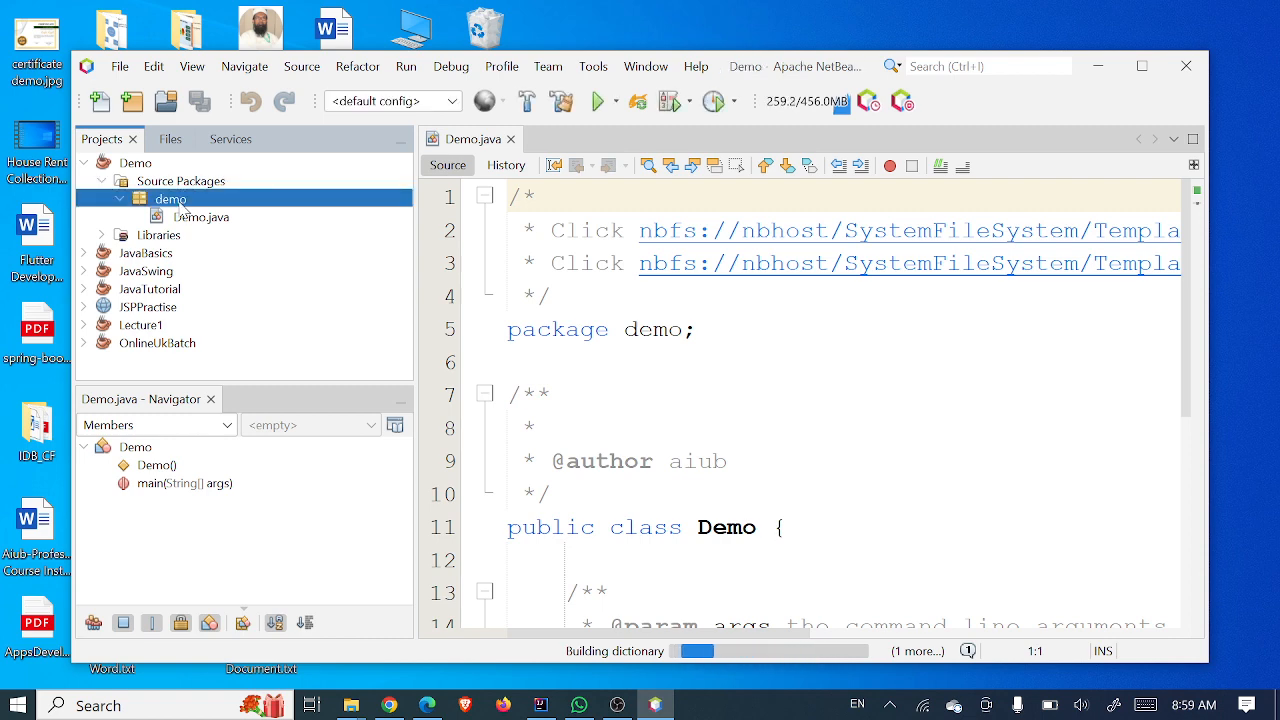
- Delete the demo package from the Demo project and create a Java package named test under Source Packages
{"action": "key", "text": "Delete"}
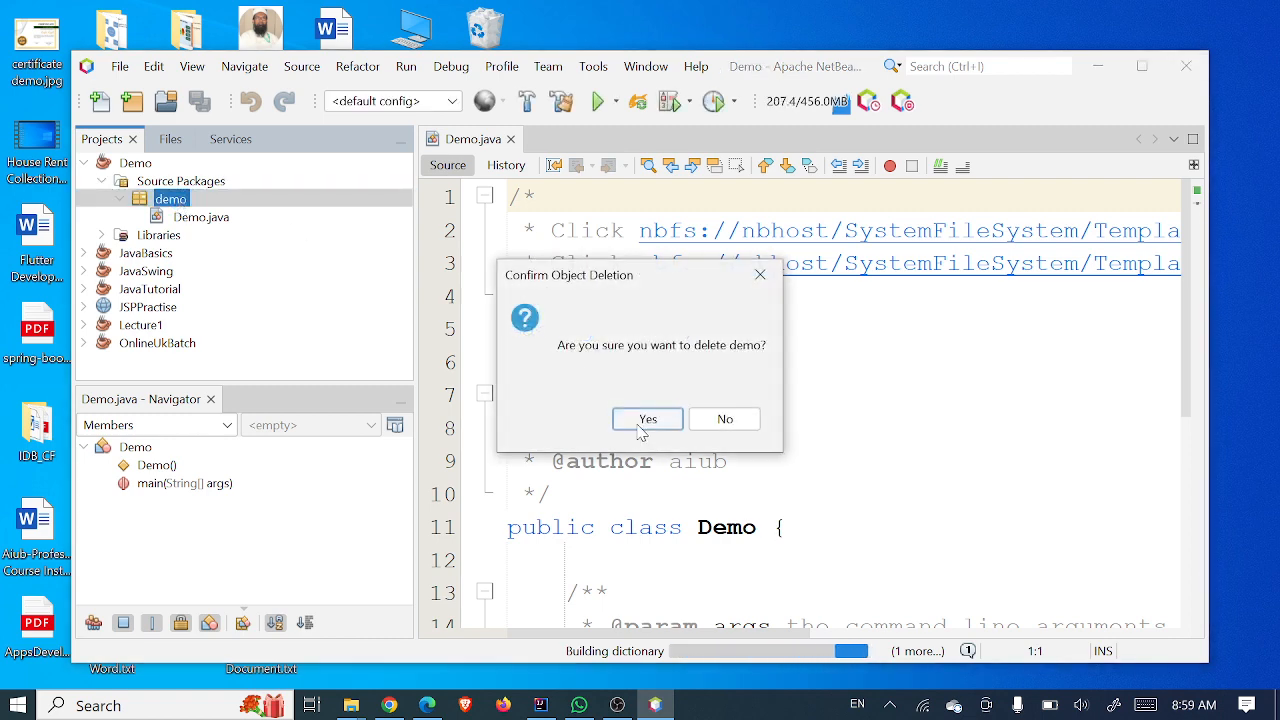
{"action": "left_click", "coordinate": [643, 418]}
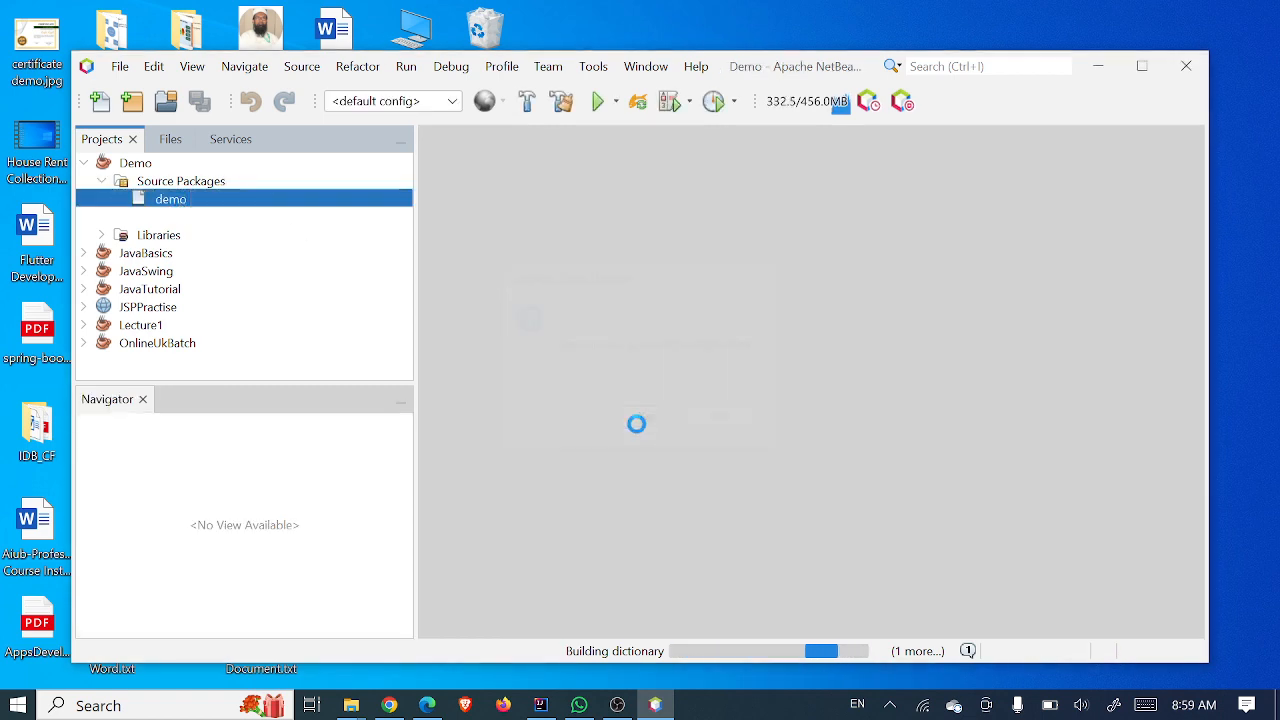
{"action": "right_click", "coordinate": [187, 185]}
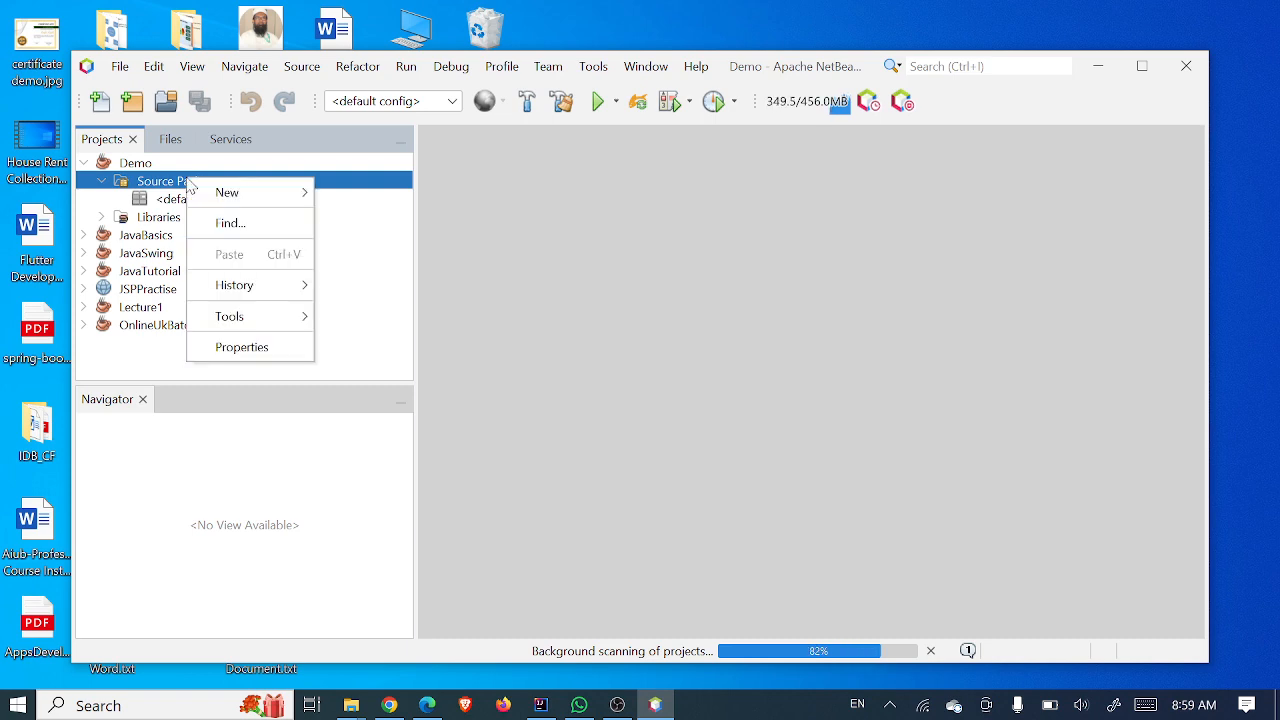
{"action": "mouse_move", "coordinate": [246, 192]}
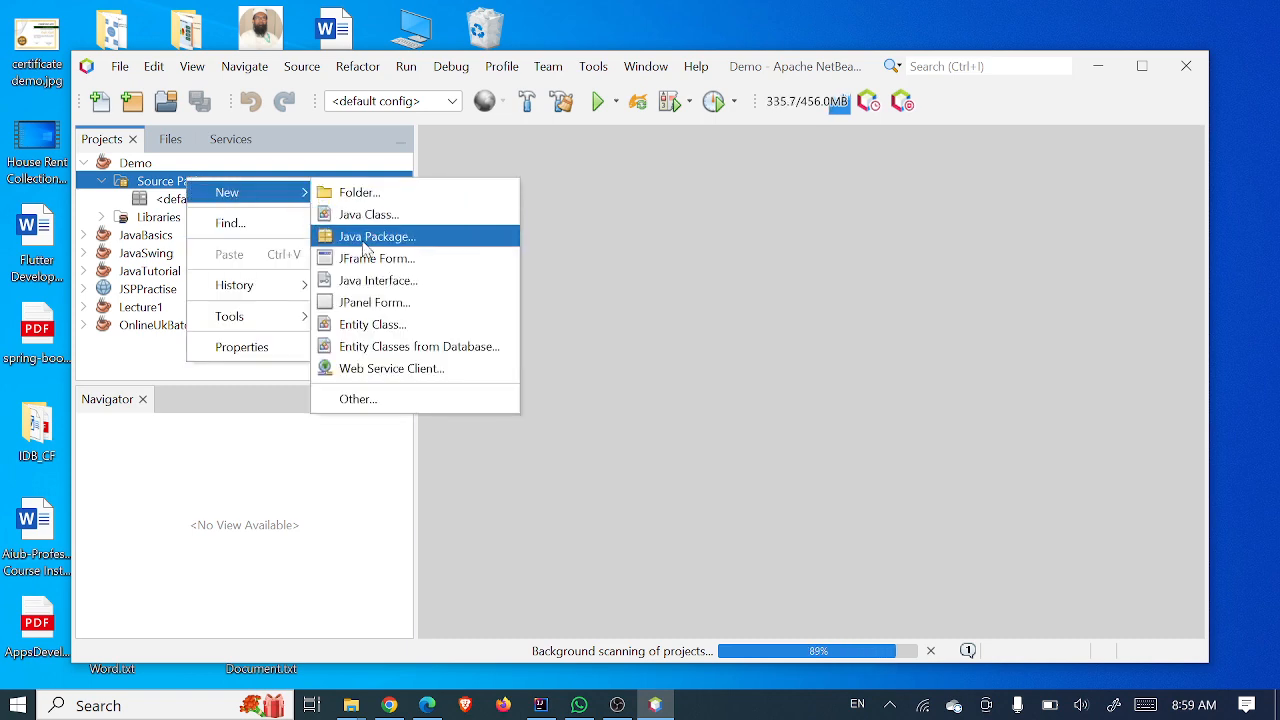
{"action": "left_click", "coordinate": [364, 244]}
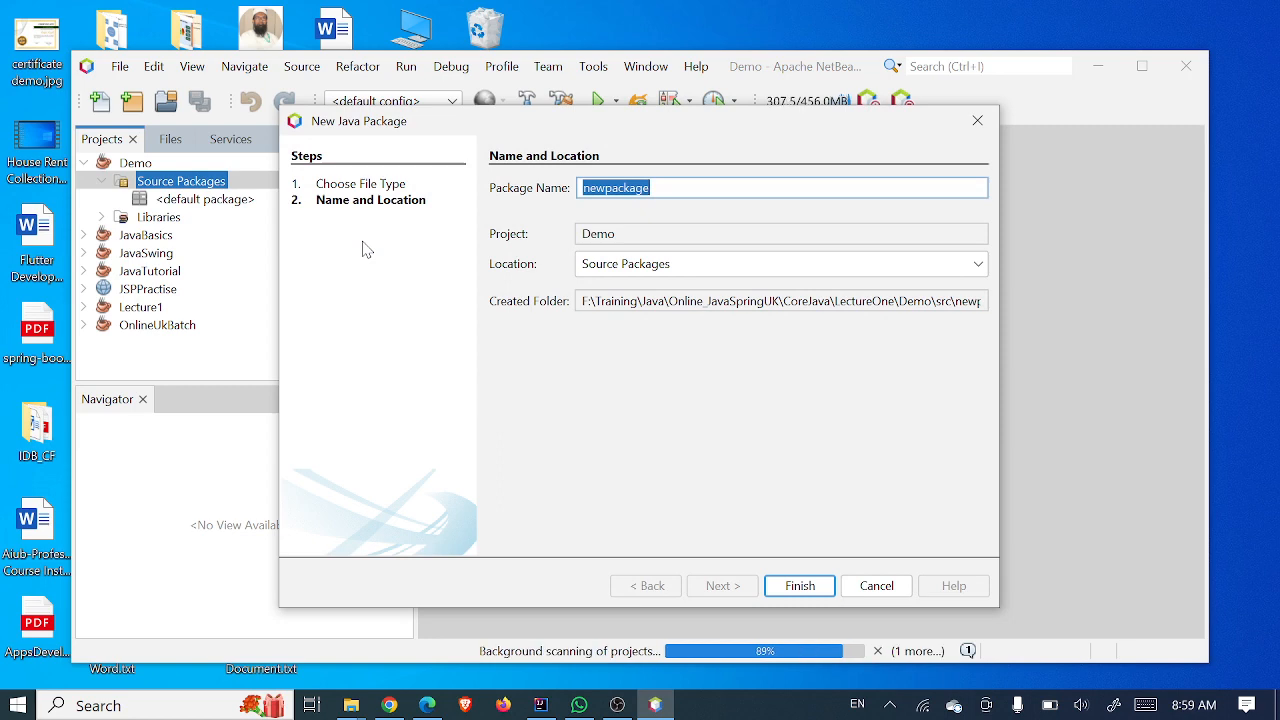
{"action": "type", "text": "cm"}
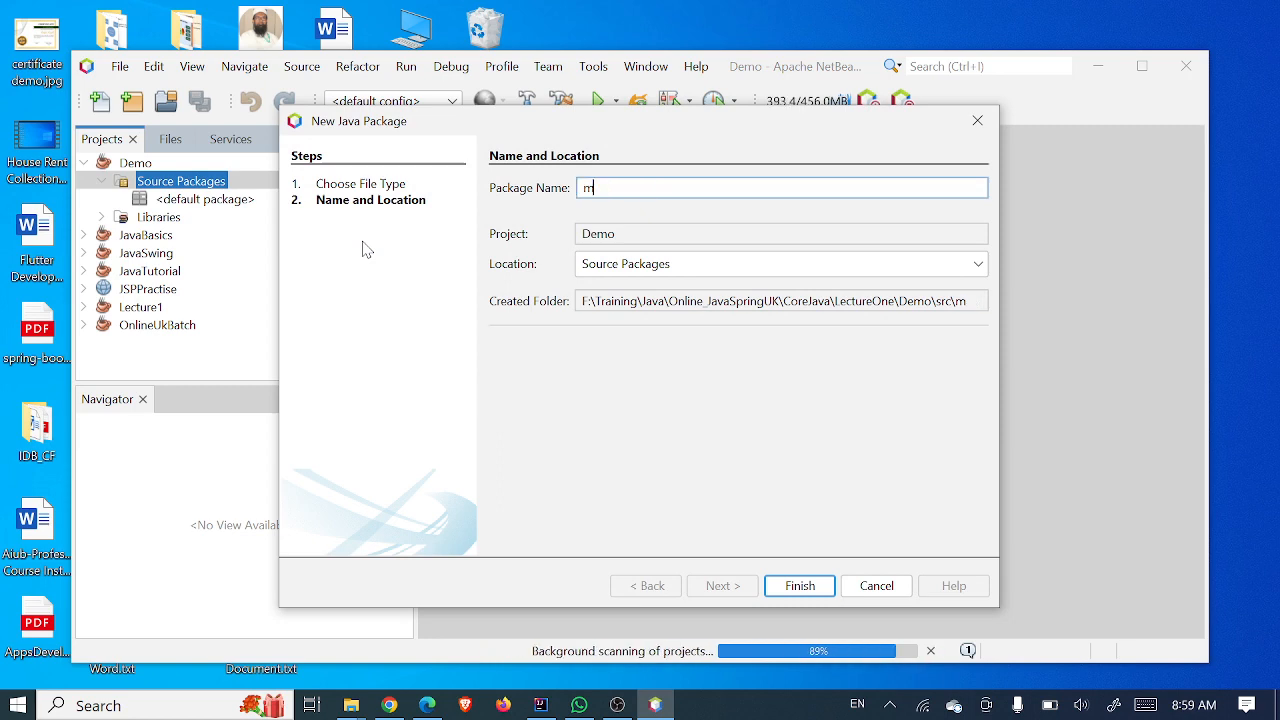
{"action": "key", "text": "BackSpace"}
{"action": "key", "text": "BackSpace"}
{"action": "type", "text": "test"}
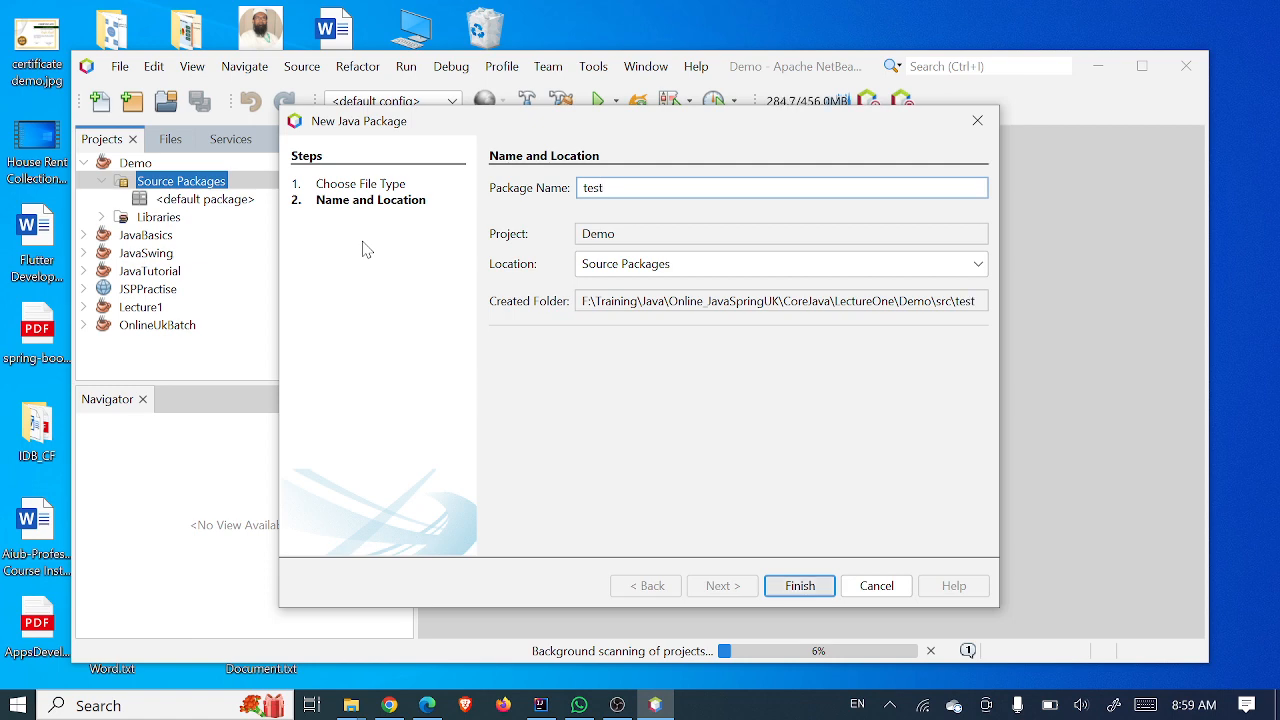
{"action": "key", "text": "Return"}
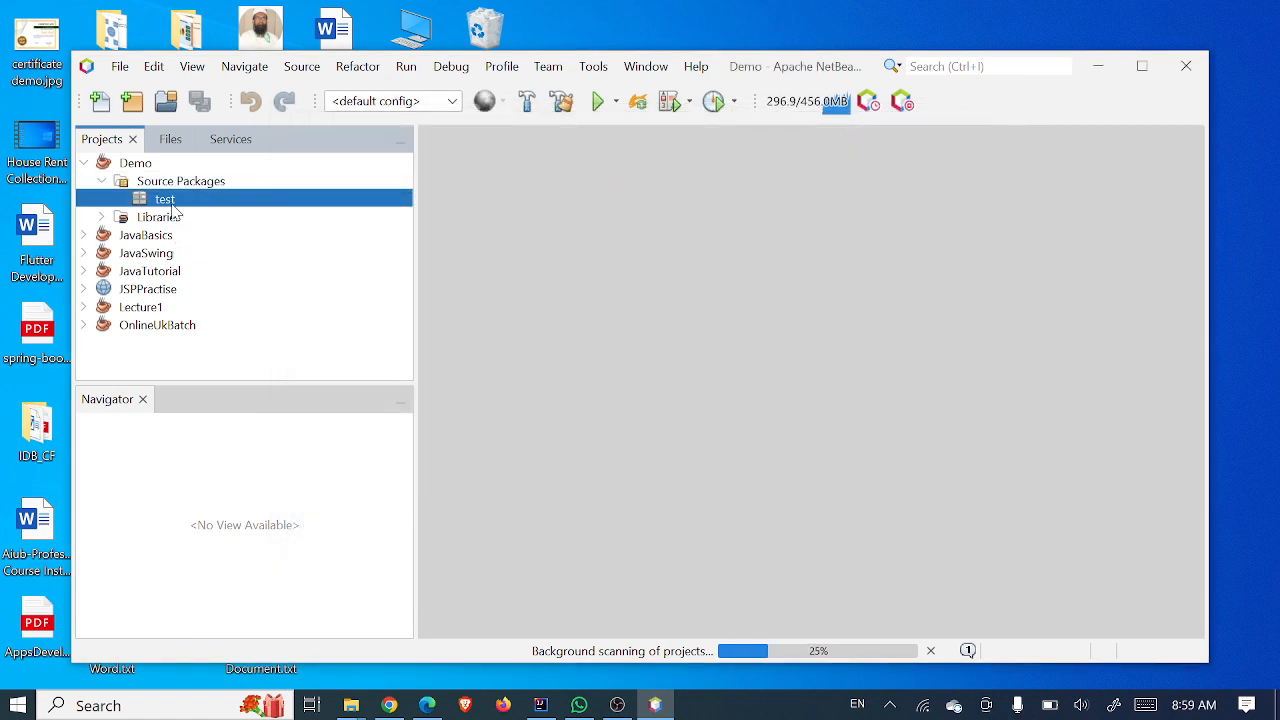
- Create a Java class named Employee in the test package
{"action": "right_click", "coordinate": [172, 205]}
{"action": "mouse_move", "coordinate": [252, 218]}
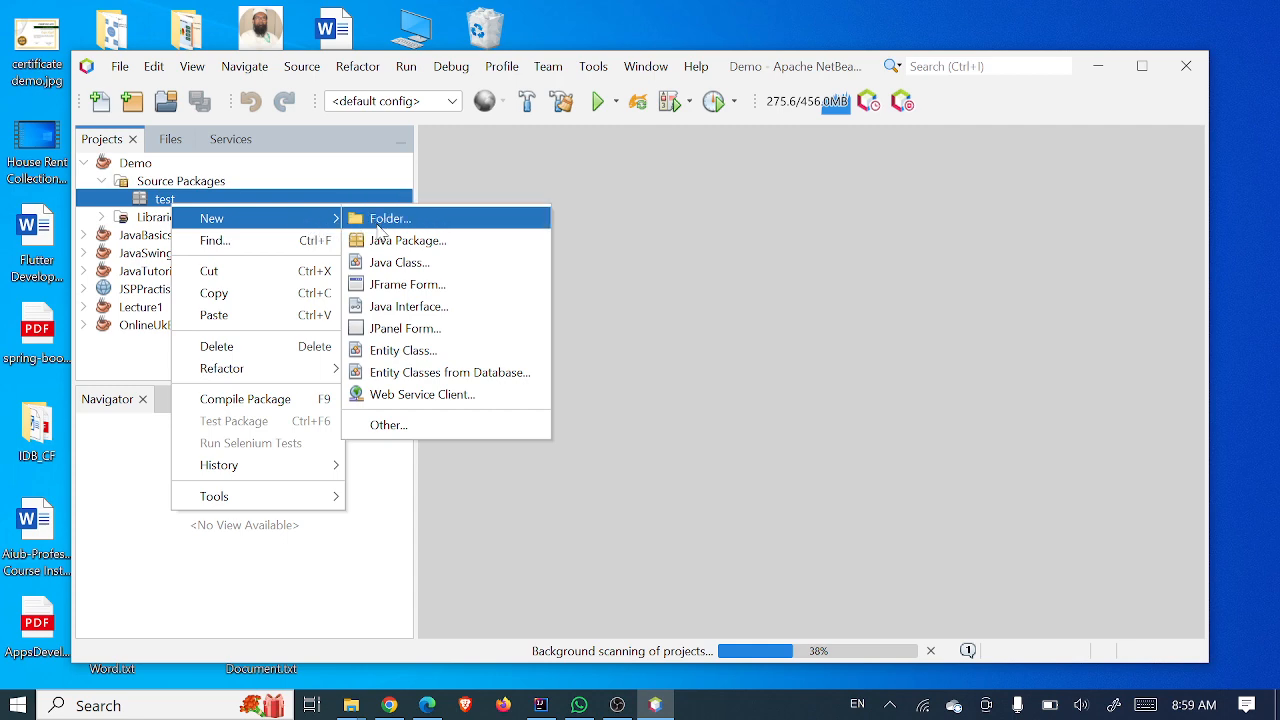
{"action": "left_click", "coordinate": [391, 262]}
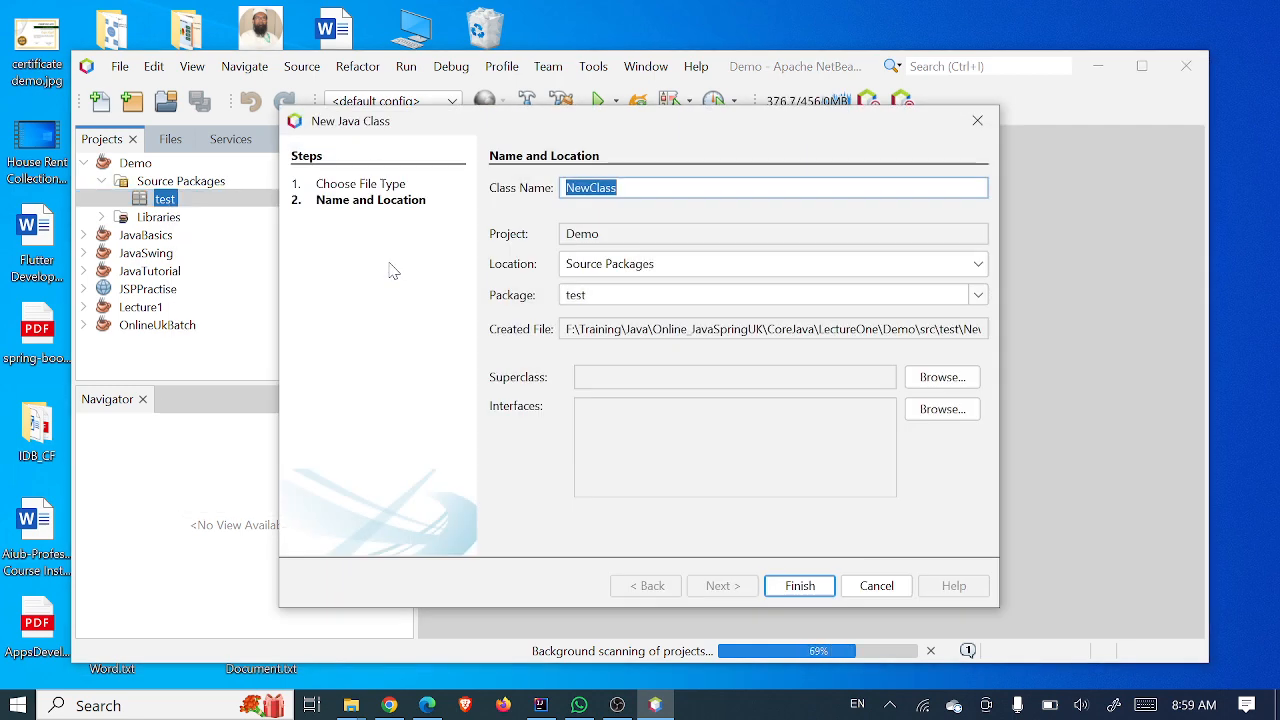
{"action": "type", "text": "Employee"}
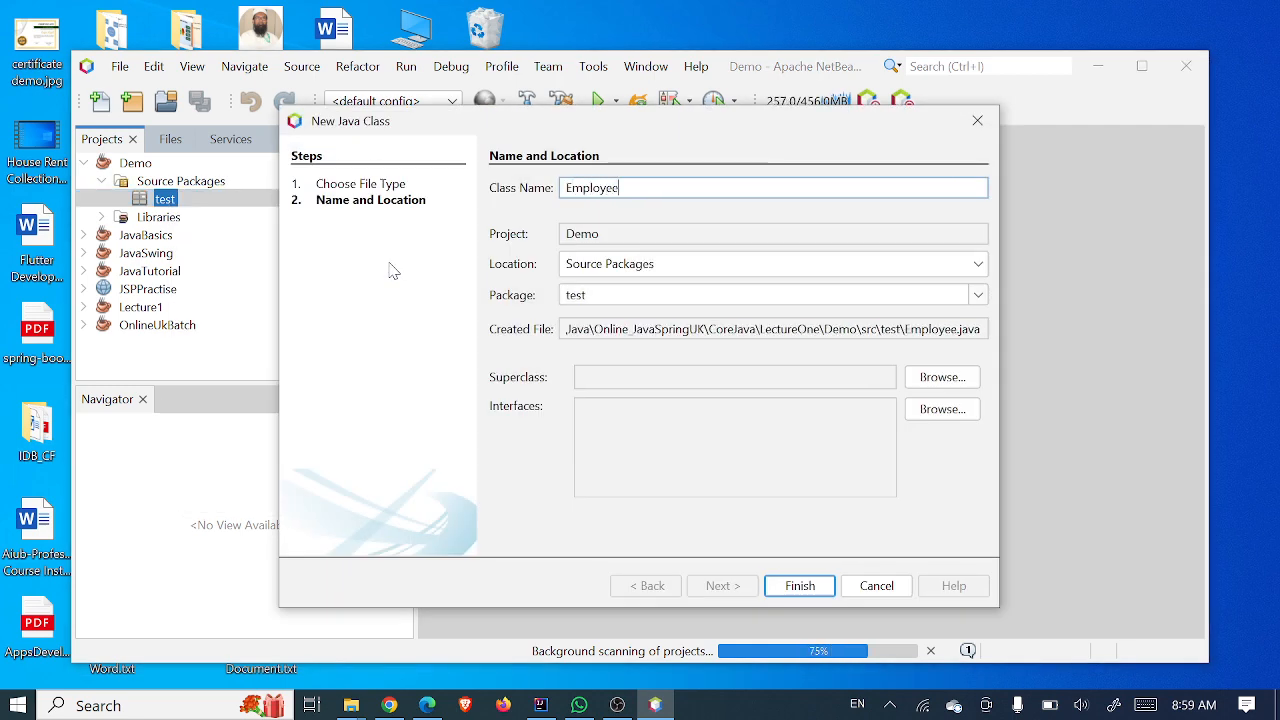
{"action": "key", "text": "Return"}
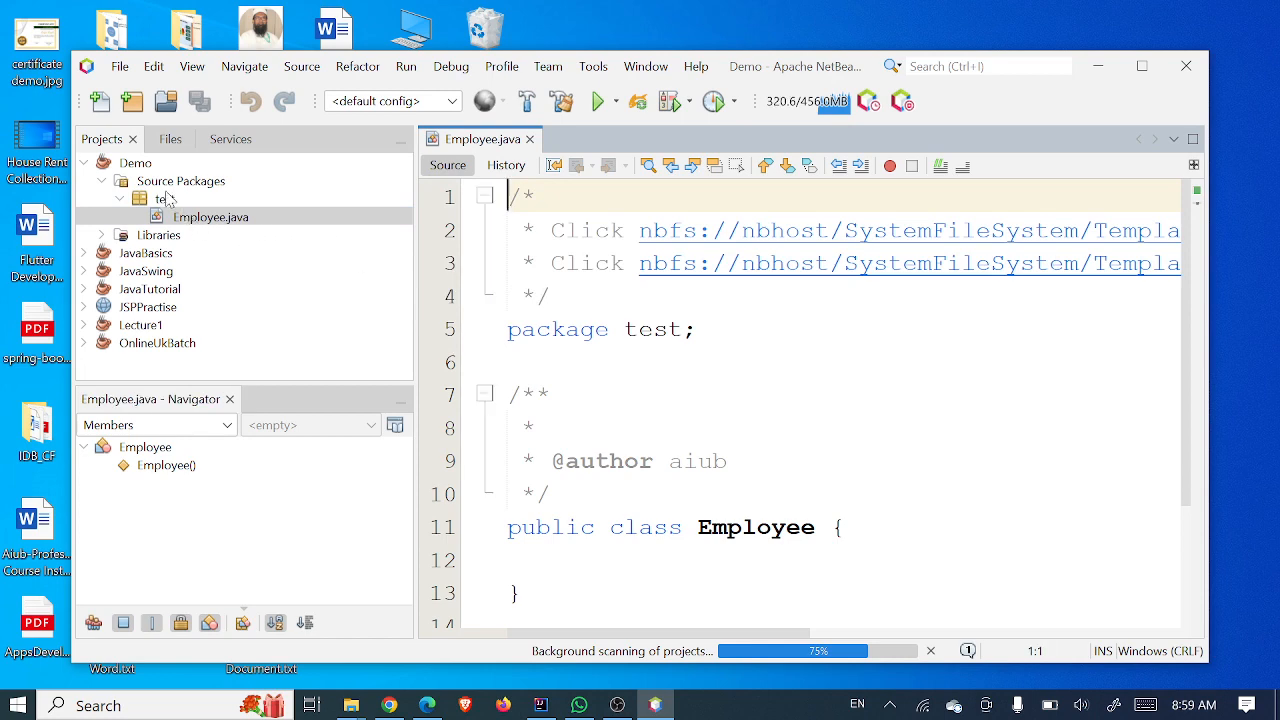
- Create a second Java package named test2 under the Demo project's Source Packages
{"action": "left_click", "coordinate": [164, 199]}
{"action": "right_click", "coordinate": [167, 199]}
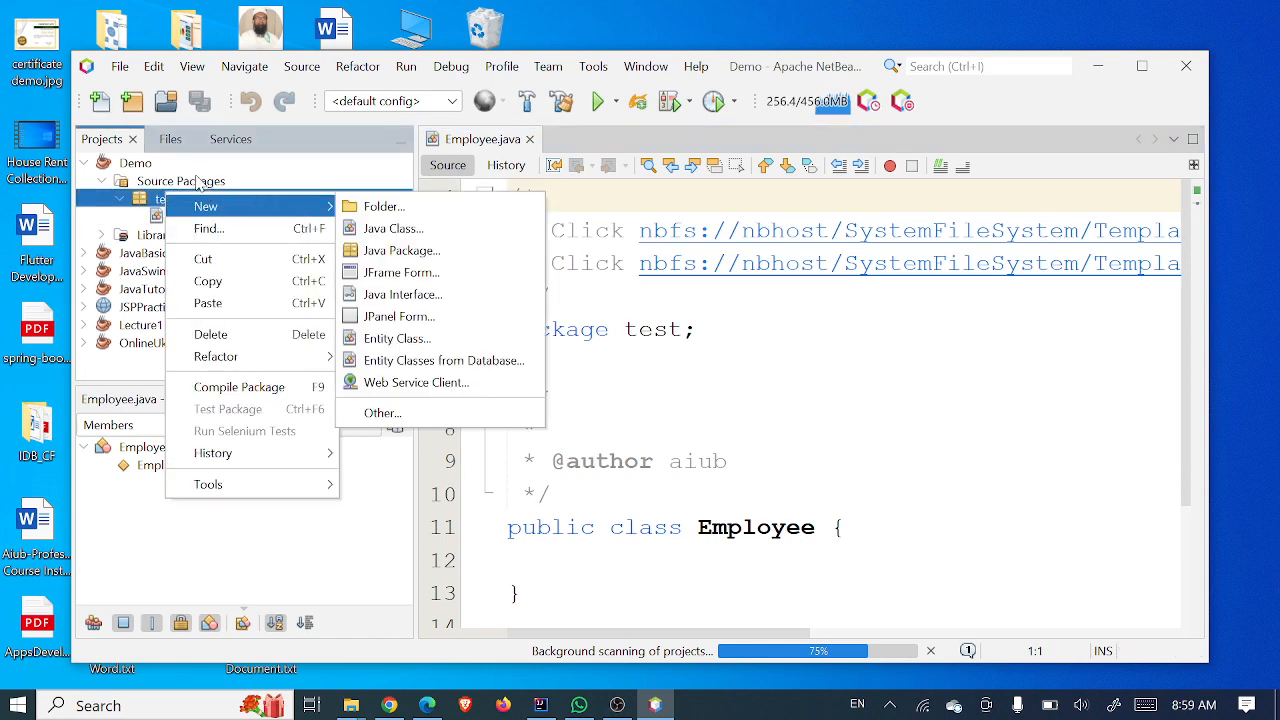
{"action": "left_click", "coordinate": [196, 181]}
{"action": "right_click", "coordinate": [197, 182]}
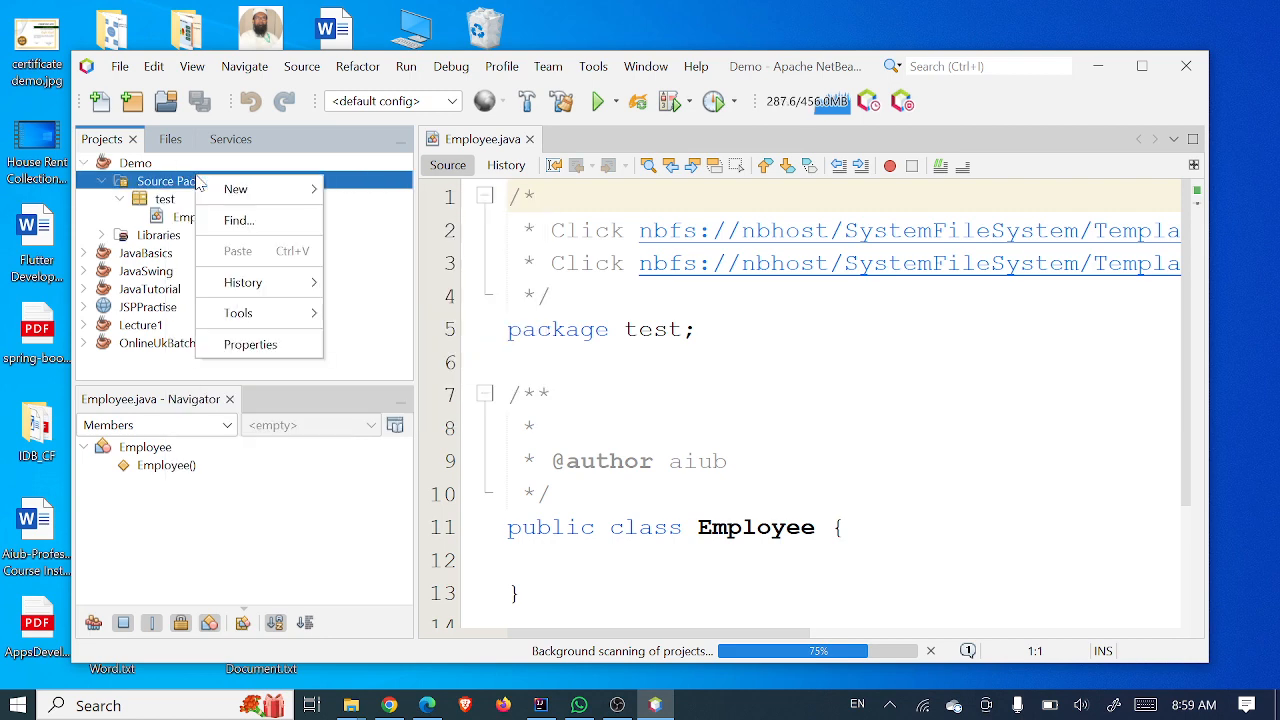
{"action": "mouse_move", "coordinate": [212, 199]}
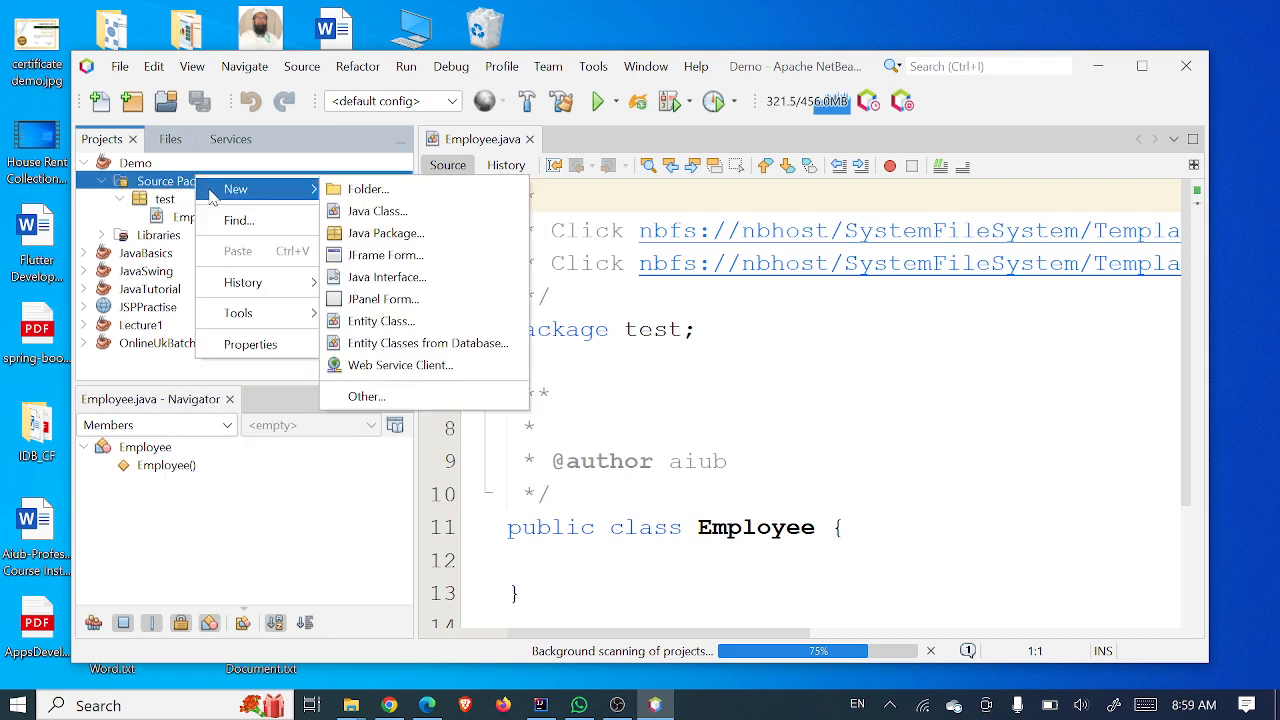
{"action": "left_click", "coordinate": [380, 234]}
{"action": "type", "text": "te"}
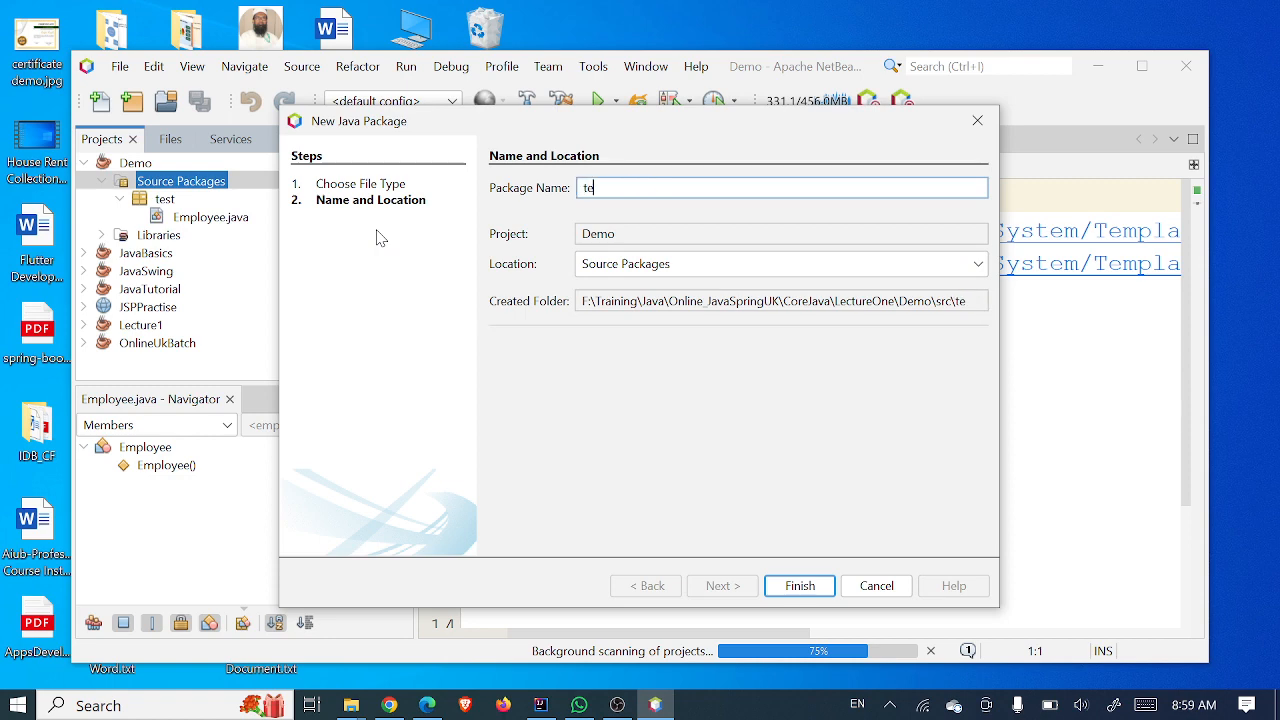
{"action": "type", "text": "st2"}
{"action": "key", "text": "Return"}
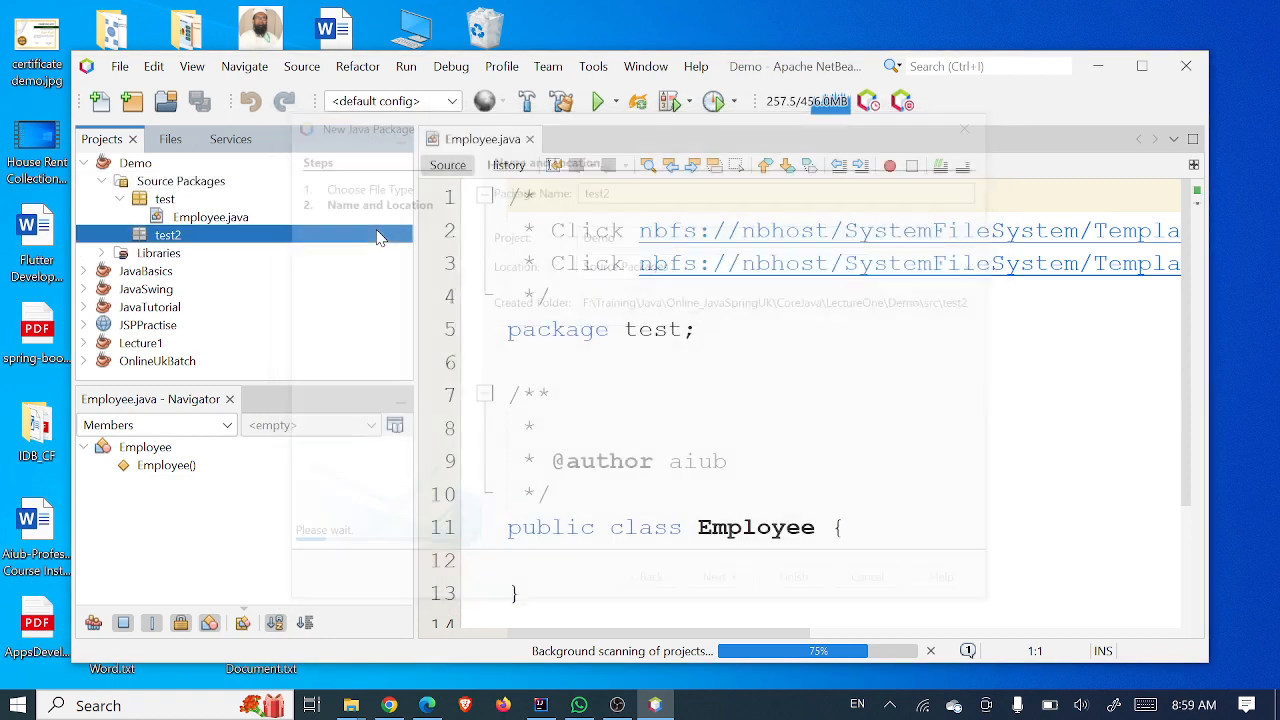
- Create a Java class named Student in the test2 package
{"action": "right_click", "coordinate": [174, 238]}
{"action": "mouse_move", "coordinate": [222, 252]}
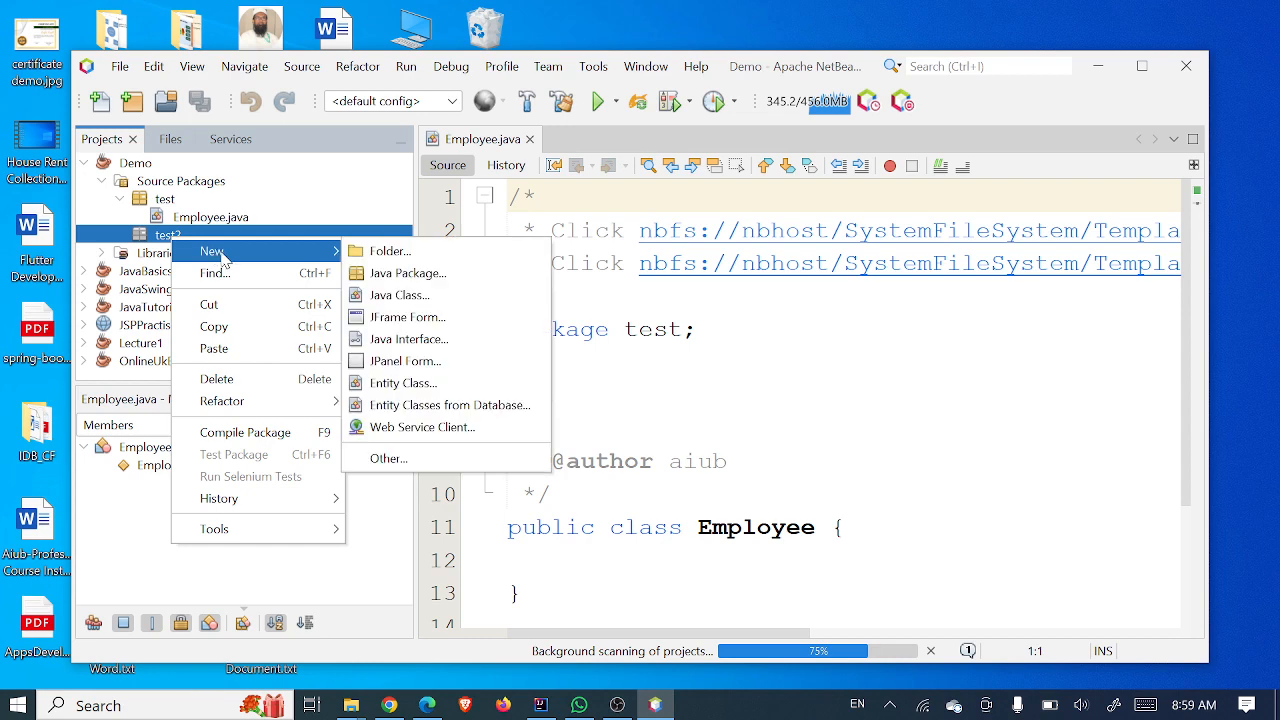
{"action": "left_click", "coordinate": [399, 296]}
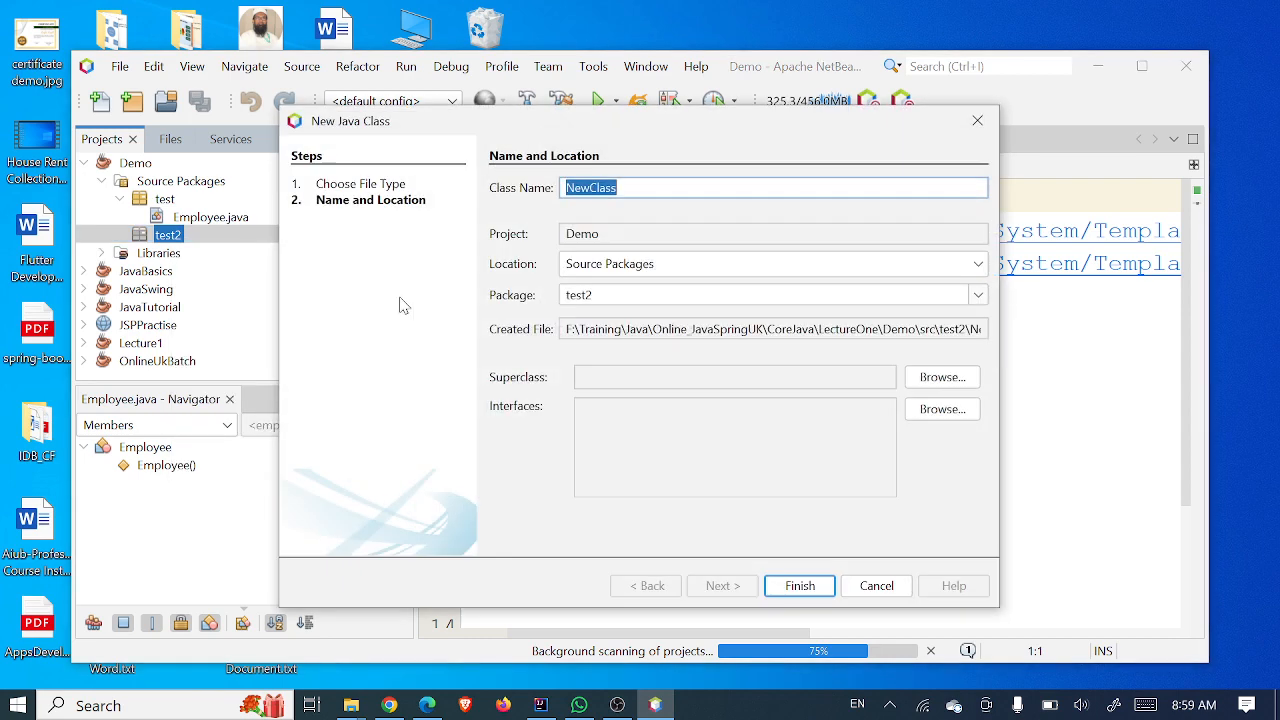
{"action": "type", "text": "Student"}
{"action": "key", "text": "Return"}
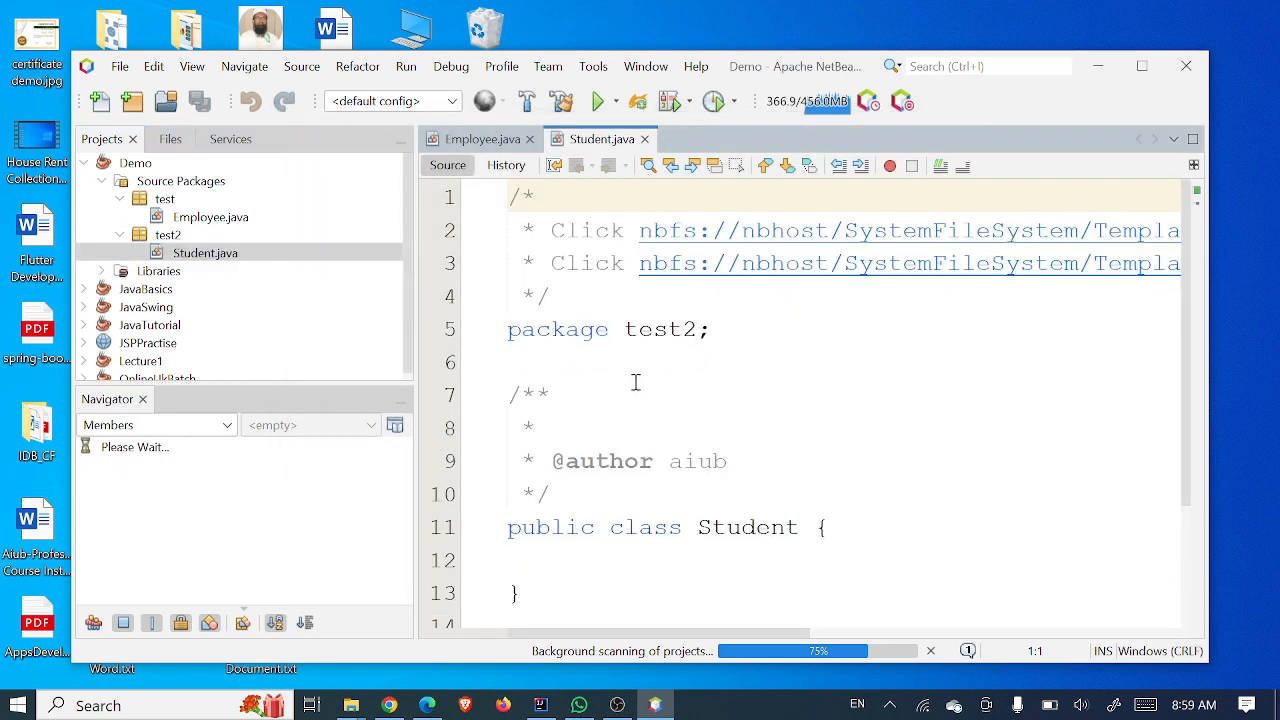
- Insert a public static void main(String[] args) method into the Student class body using code completion
{"action": "left_click", "coordinate": [635, 382]}
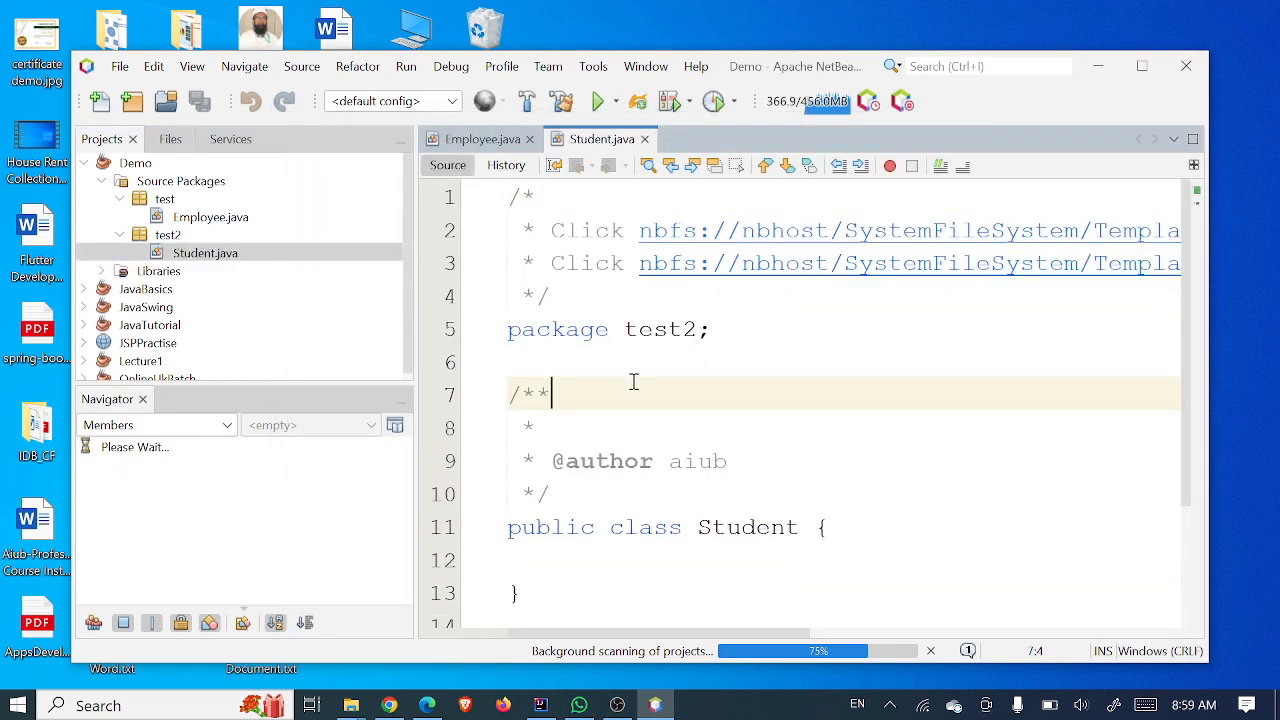
{"action": "left_click", "coordinate": [842, 528]}
{"action": "scroll", "coordinate": [842, 528], "scroll_direction": "down", "scroll_amount": 2}
{"action": "key", "text": "Return"}
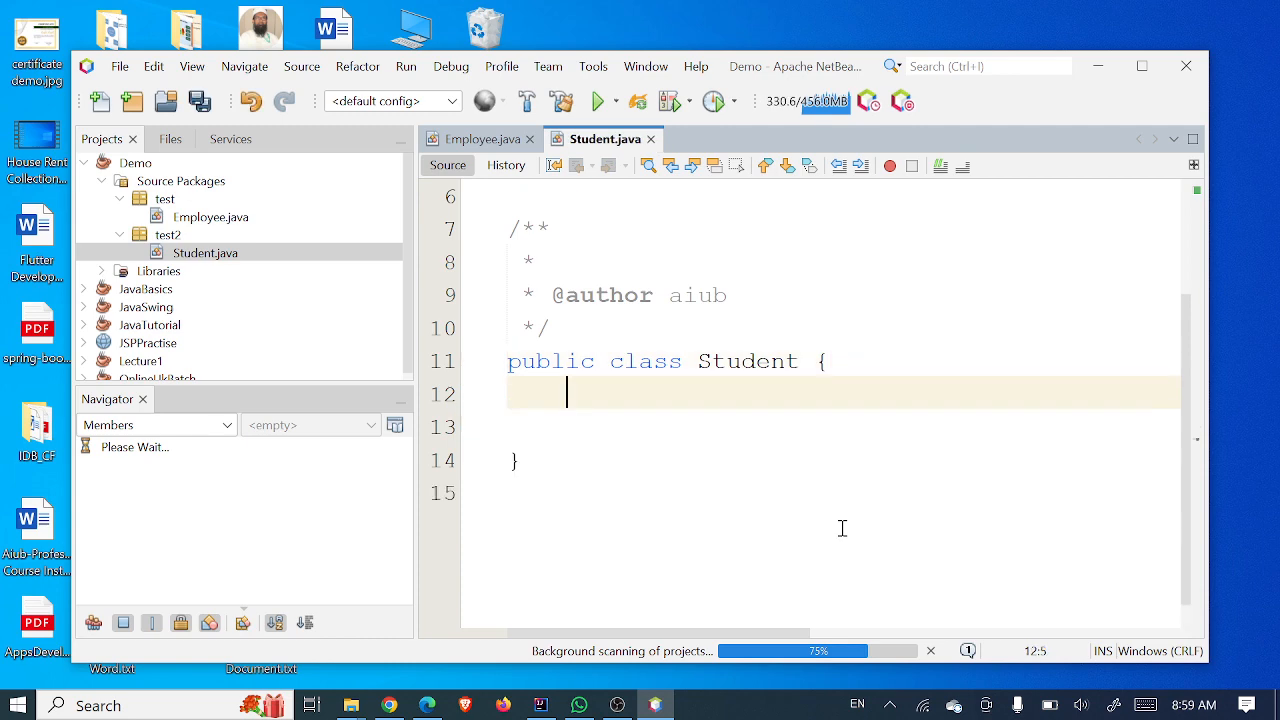
{"action": "type", "text": "pub"}
{"action": "key", "text": "ctrl+space"}
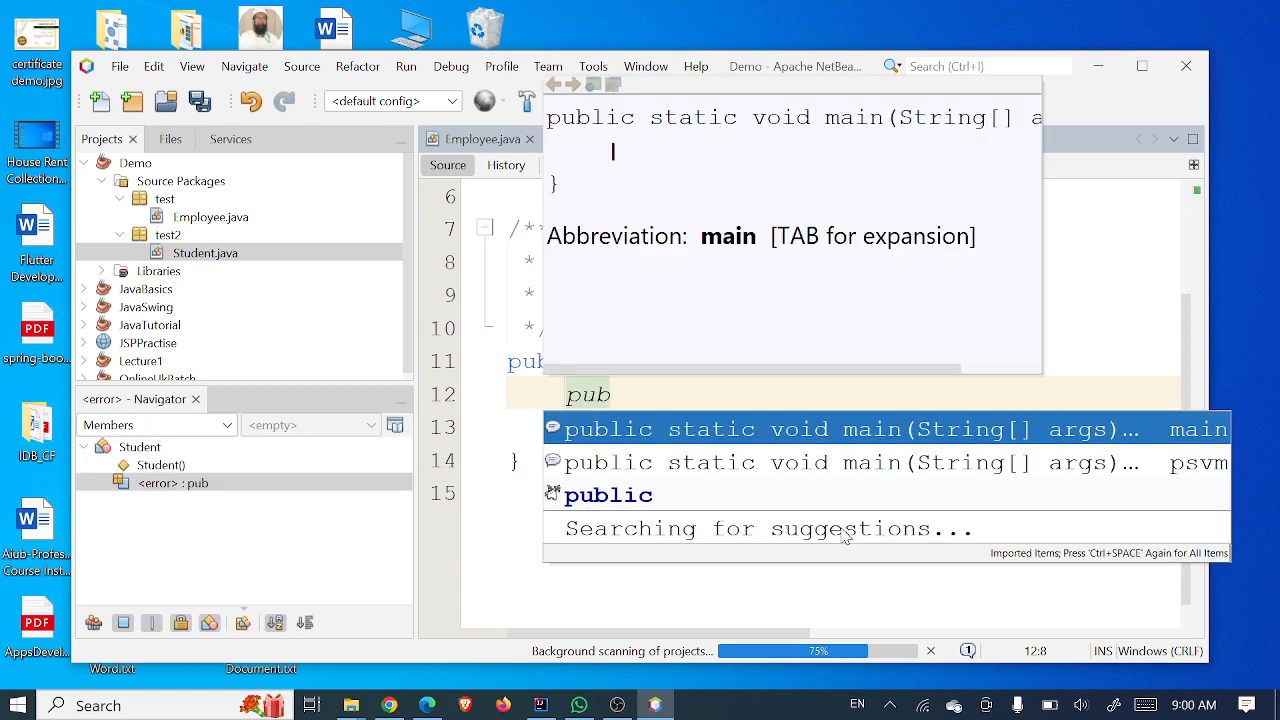
{"action": "key", "text": "Return"}
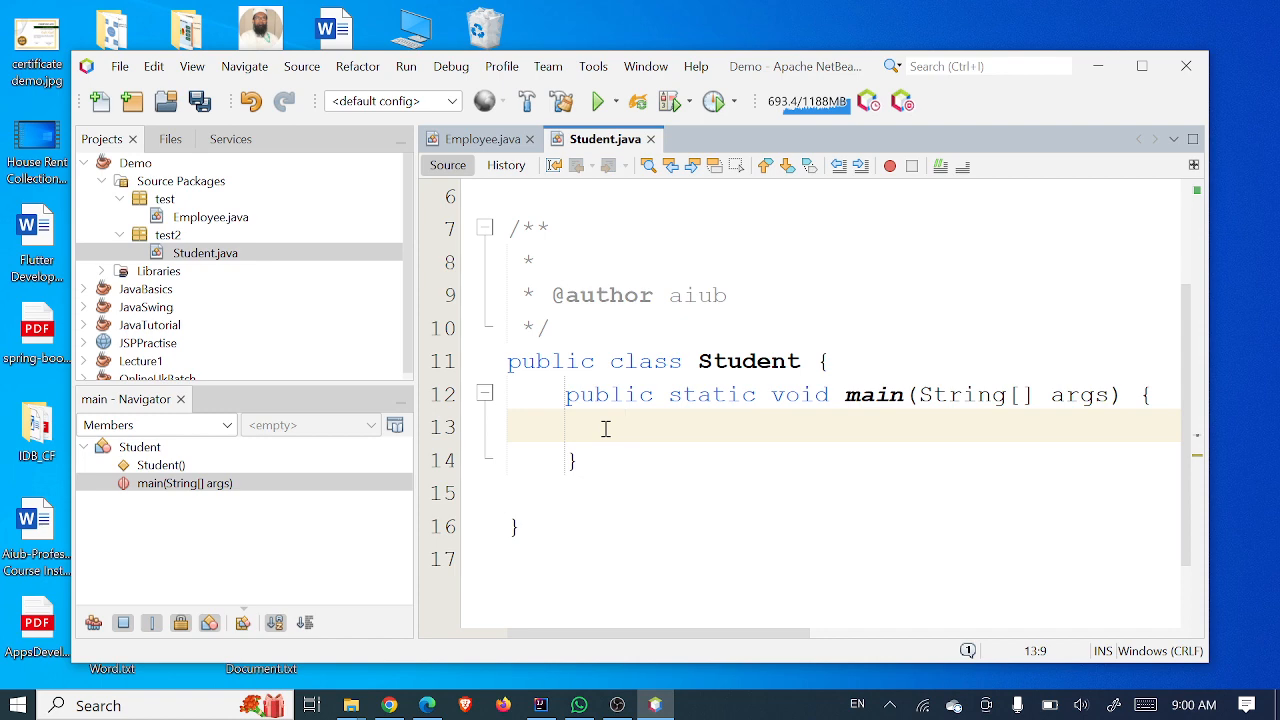
- Add a System.out.println statement that prints "Hello" inside the main method, using the sout template
{"action": "type", "text": "sout"}
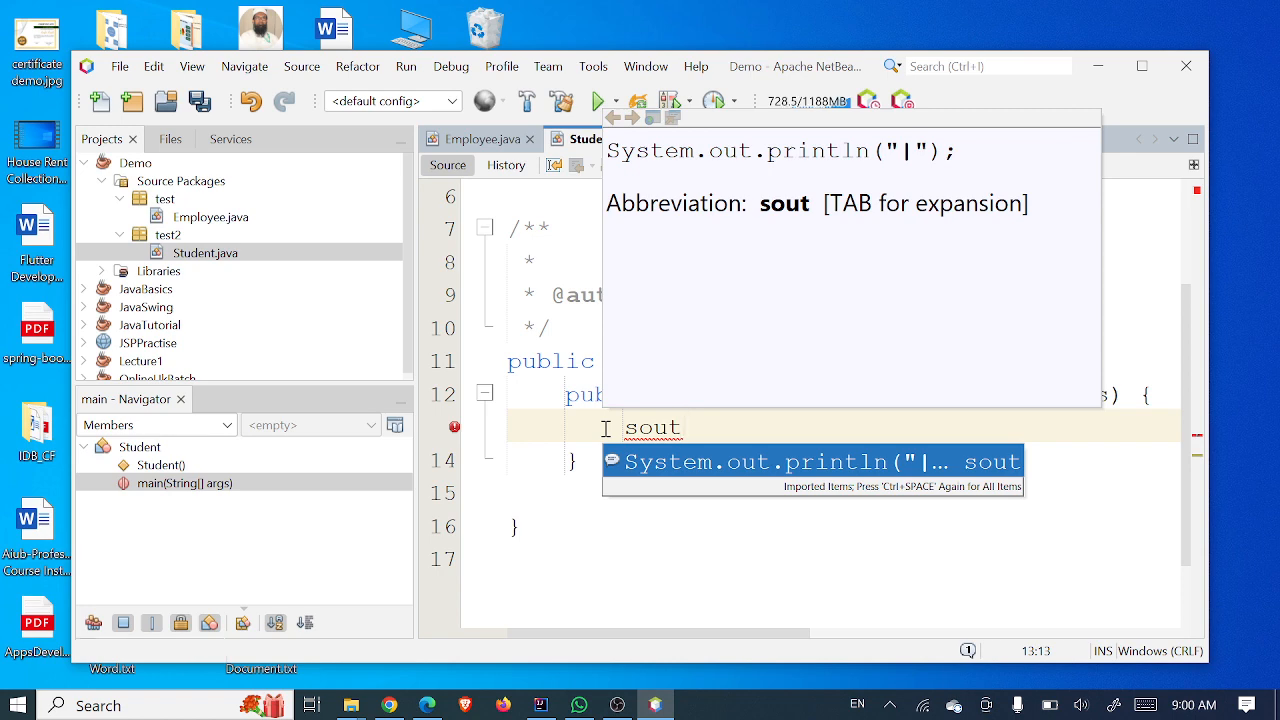
{"action": "key", "text": "Tab"}
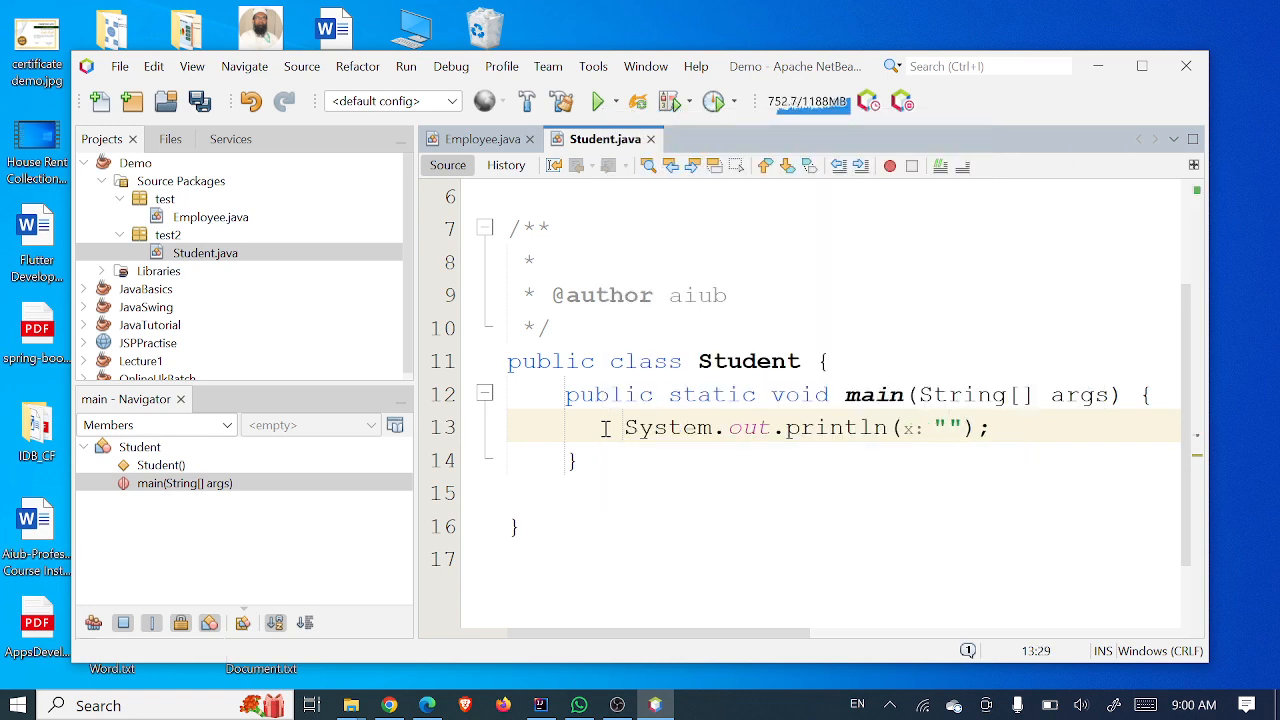
{"action": "type", "text": "Hello"}
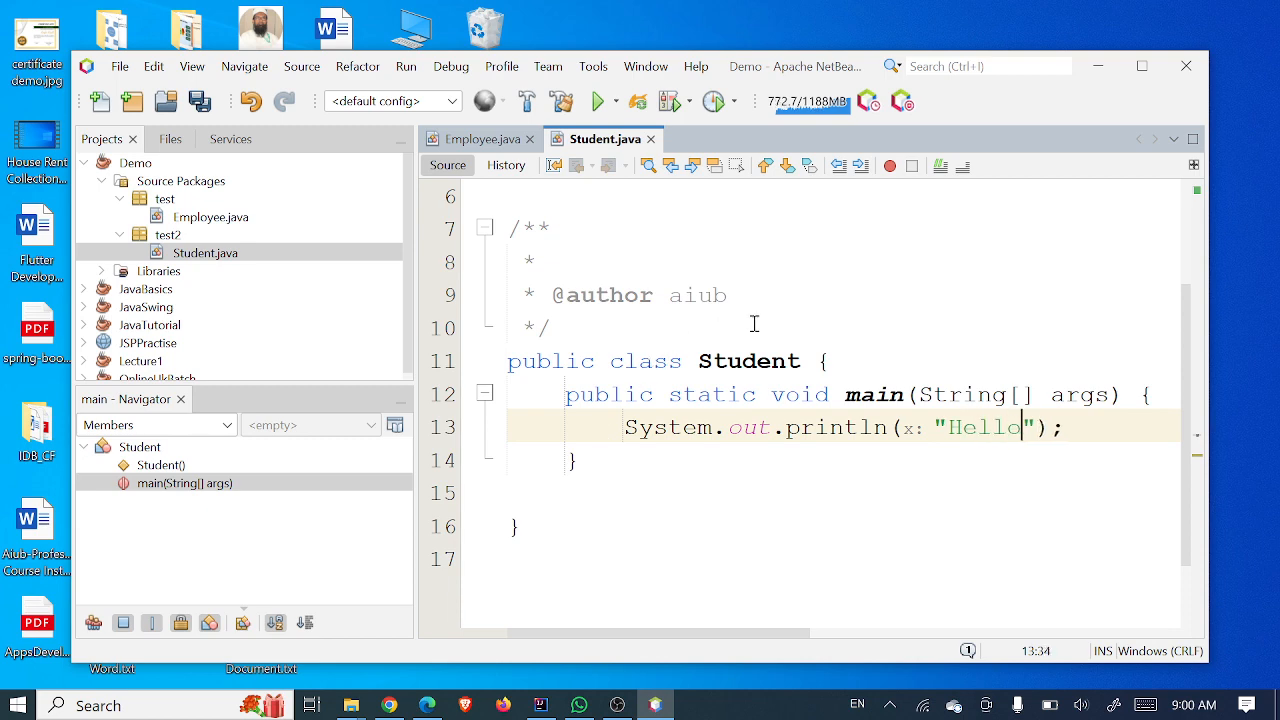
- Run the Student.java file and maximize the IDE window
{"action": "left_click", "coordinate": [623, 469]}
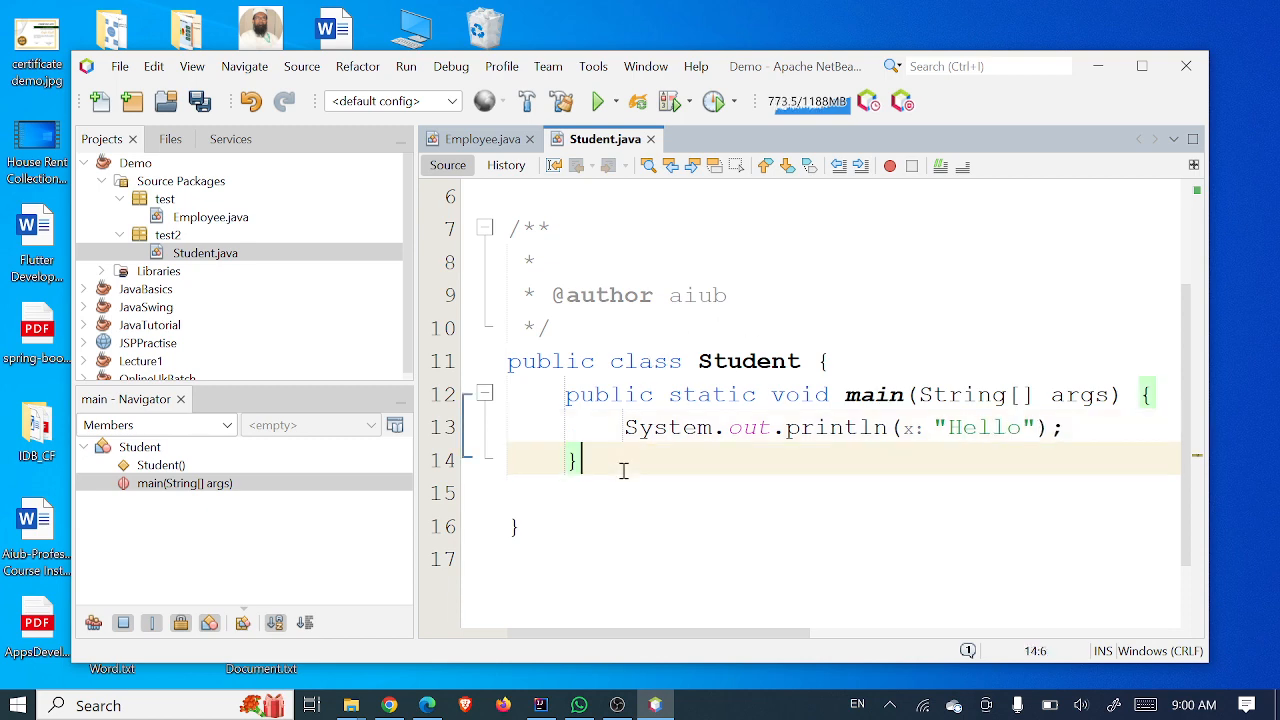
{"action": "right_click", "coordinate": [623, 470]}
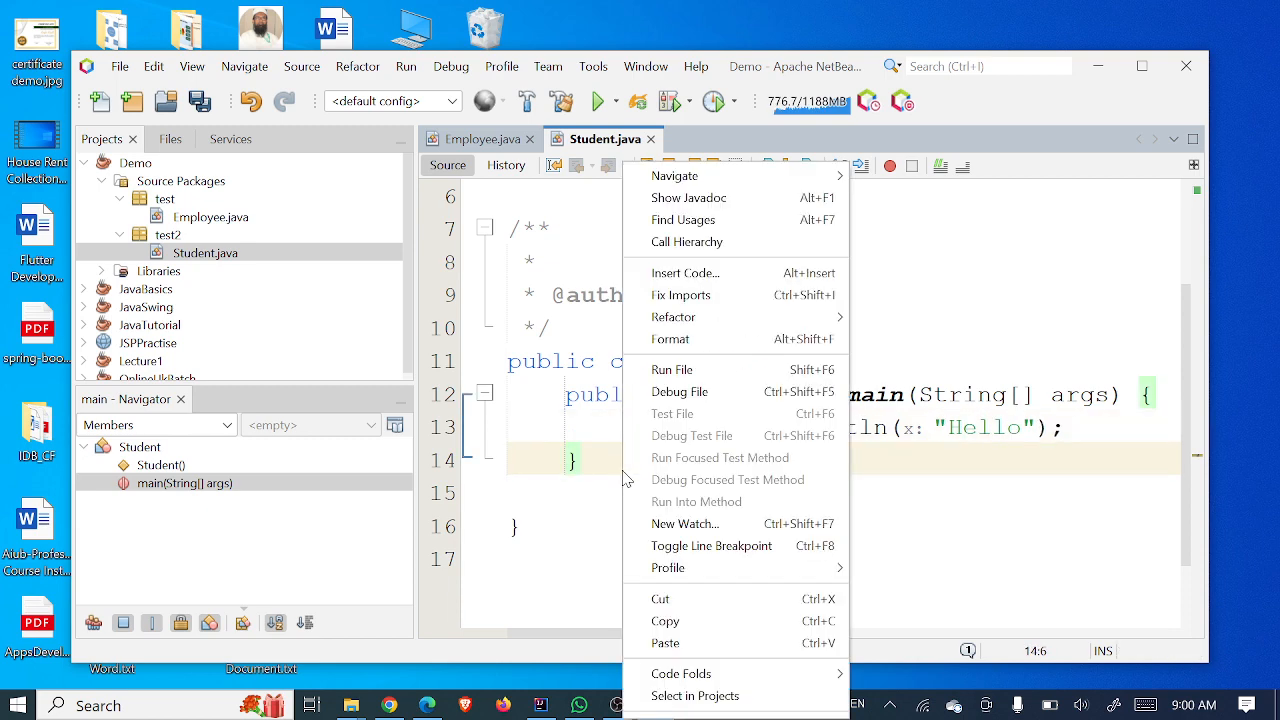
{"action": "left_click", "coordinate": [671, 369]}
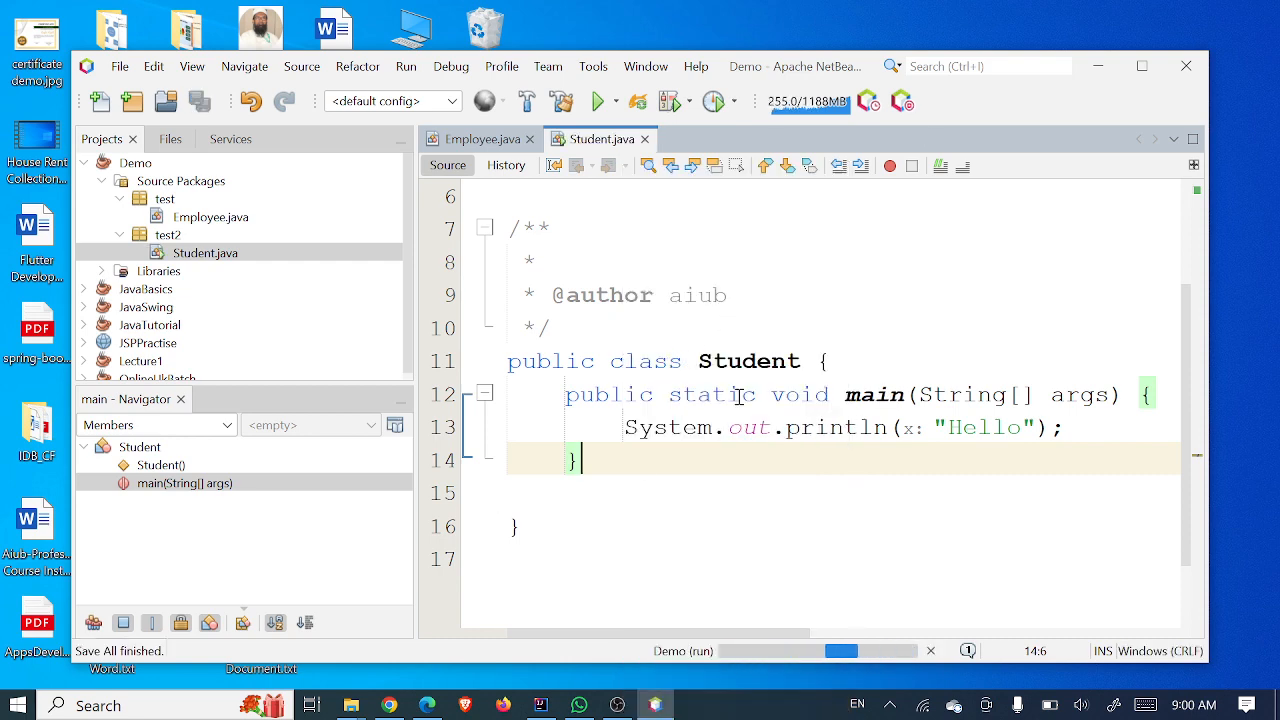
{"action": "left_click", "coordinate": [1146, 68]}
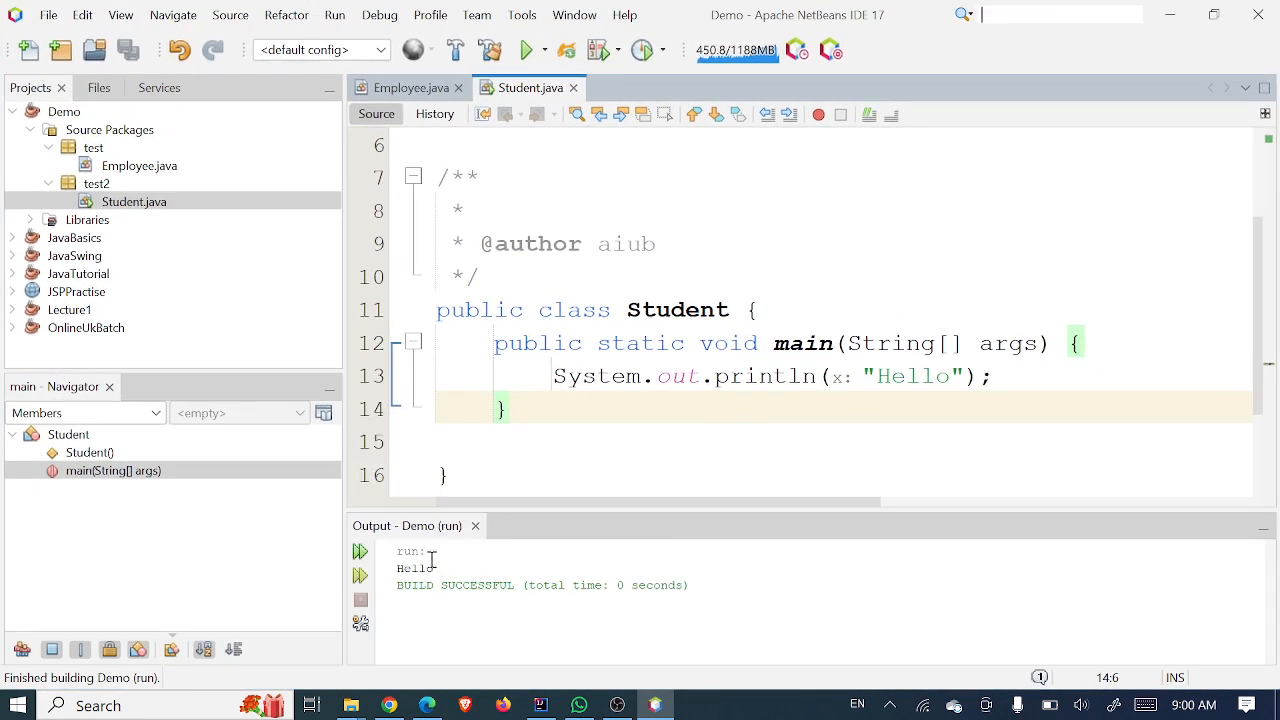
- Add a second System.out.println statement printing "World" below the Hello line and rerun the program
{"action": "left_click", "coordinate": [1022, 378]}
{"action": "key", "text": "Return"}
{"action": "type", "text": "s"}
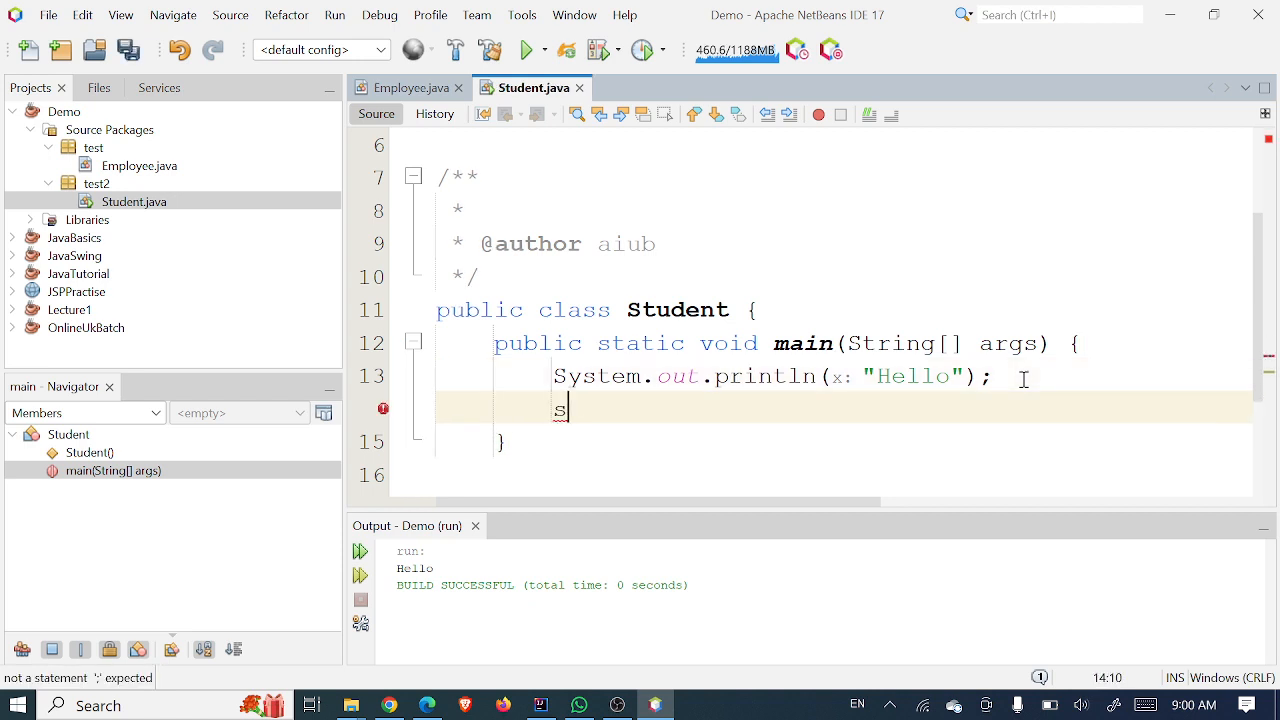
{"action": "type", "text": "out"}
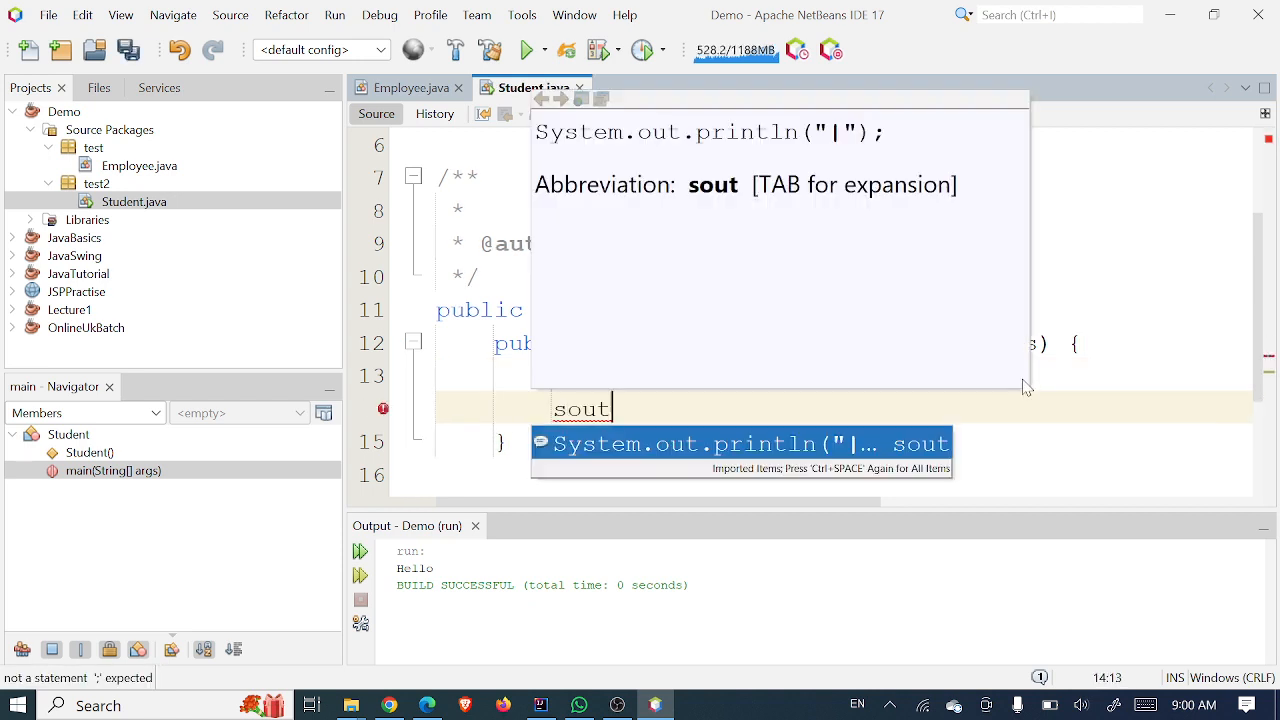
{"action": "key", "text": "Tab"}
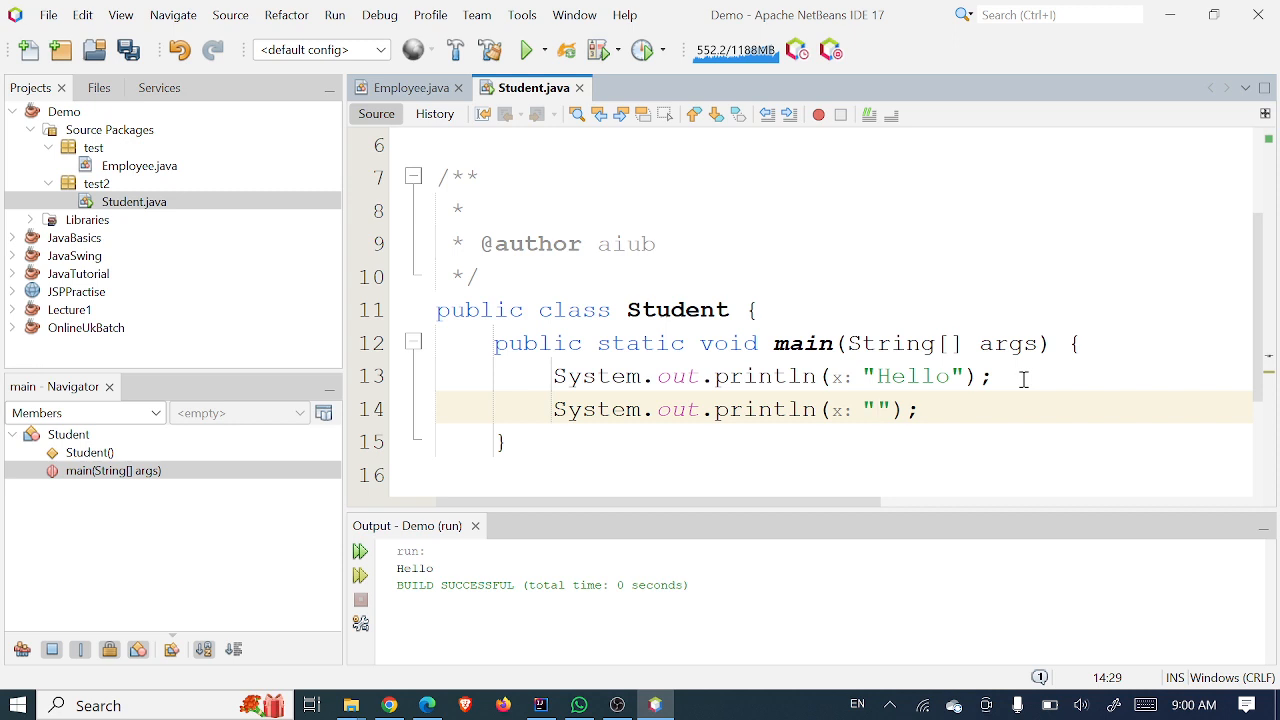
{"action": "type", "text": "Wro"}
{"action": "key", "text": "BackSpace"}
{"action": "key", "text": "BackSpace"}
{"action": "type", "text": "or"}
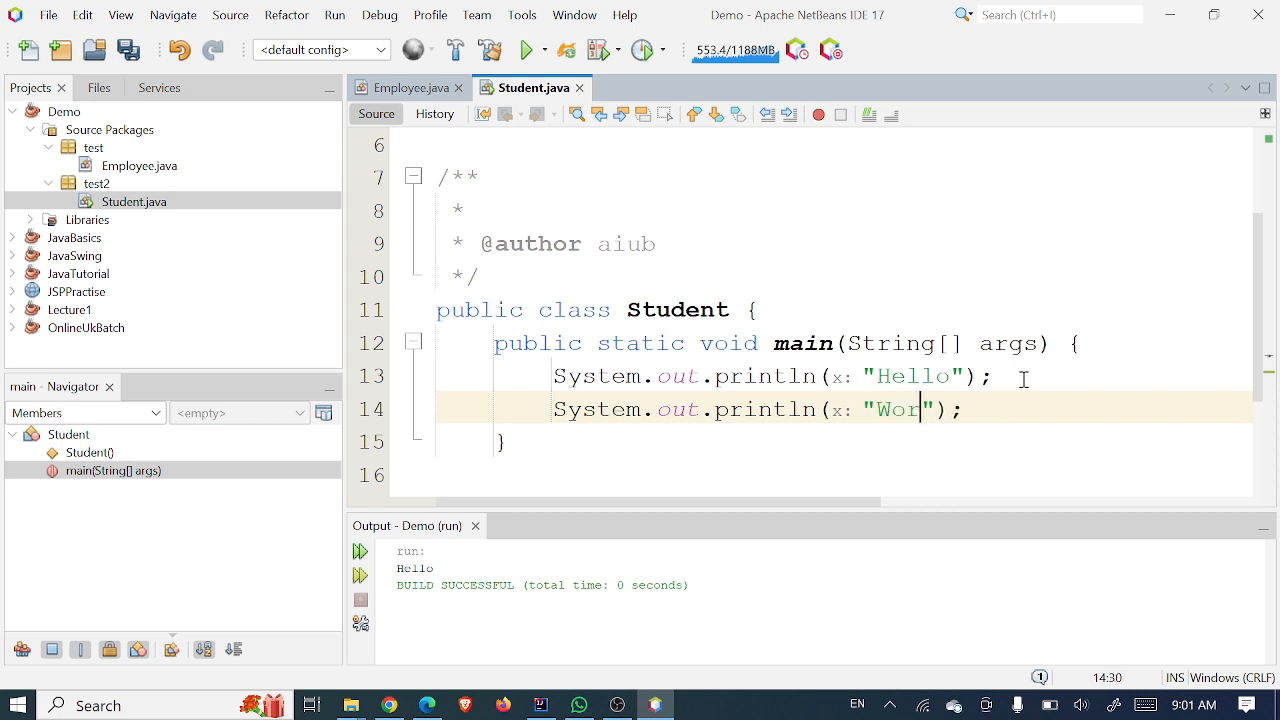
{"action": "type", "text": "ld"}
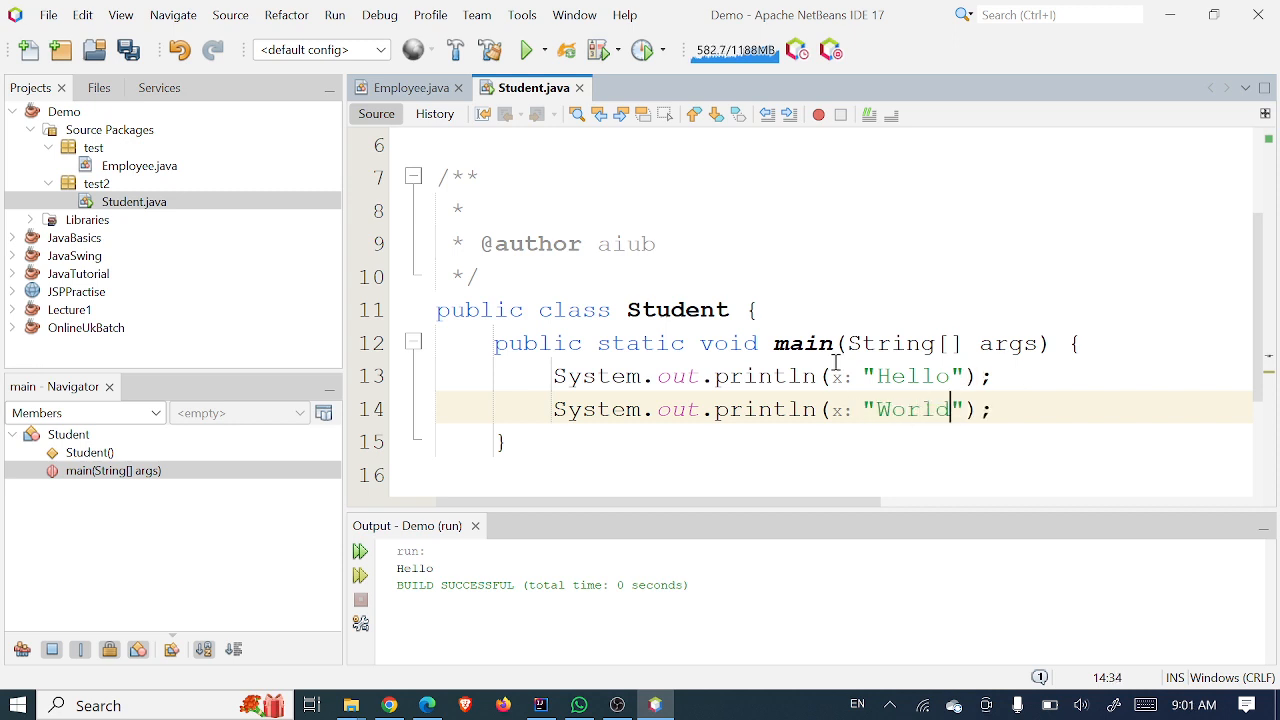
{"action": "left_click", "coordinate": [361, 553]}
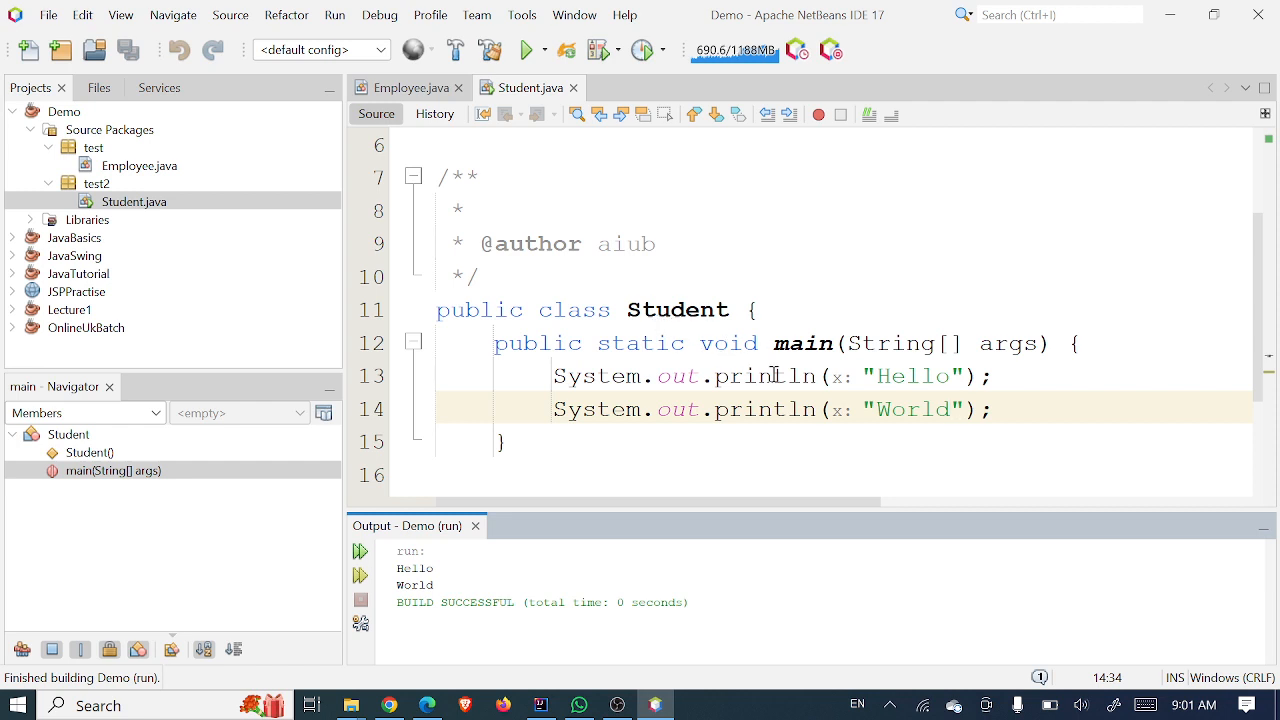
{"action": "left_click", "coordinate": [509, 440]}
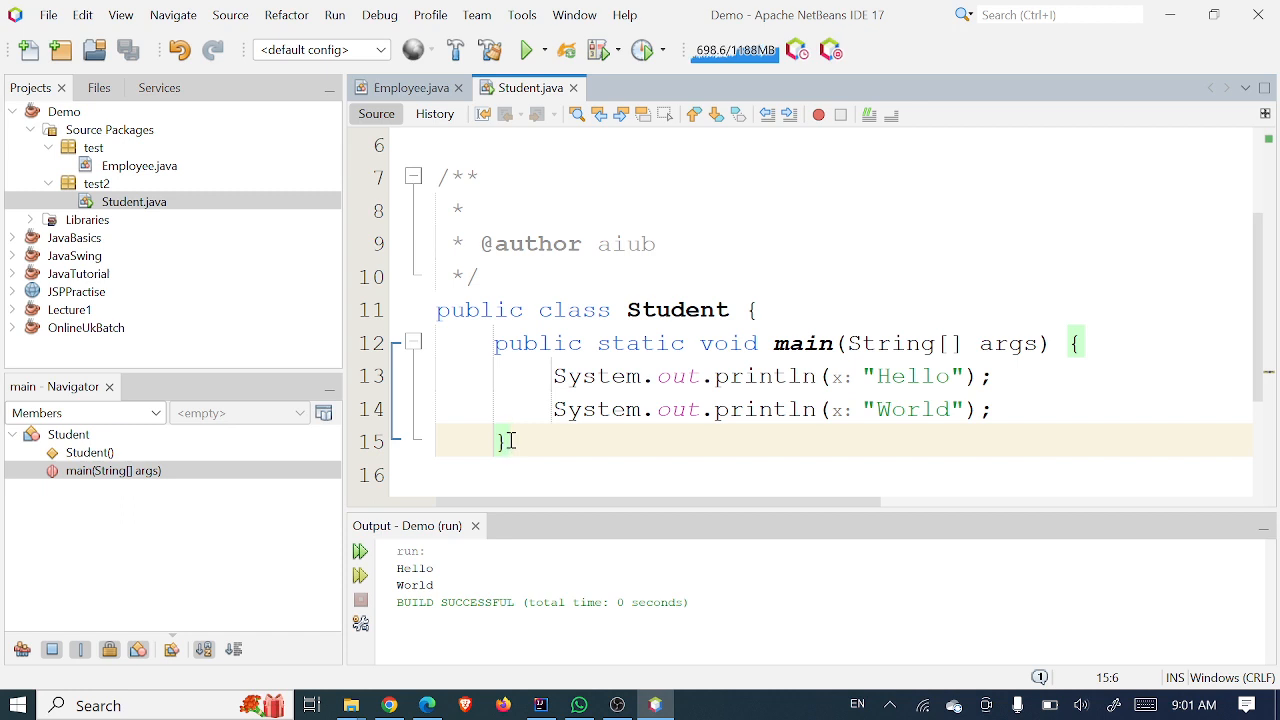
{"action": "left_click", "coordinate": [783, 313]}
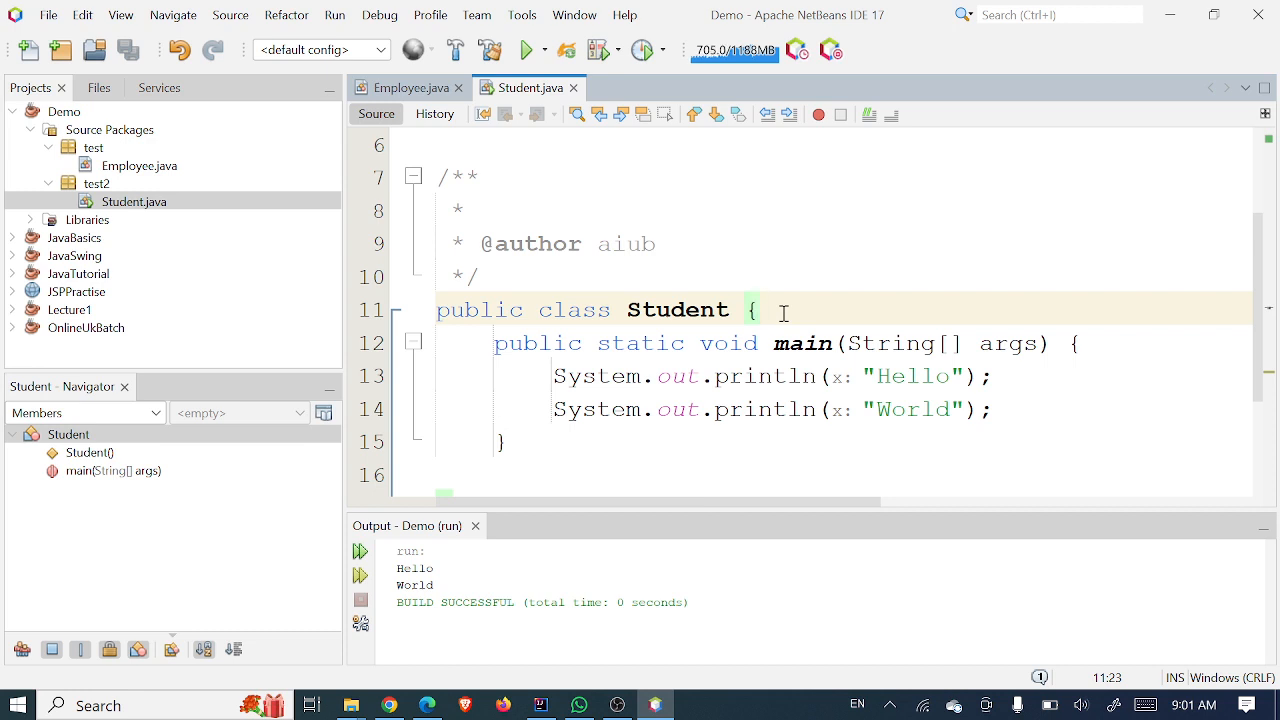
{"action": "scroll", "coordinate": [783, 313], "scroll_direction": "down", "scroll_amount": 3}
{"action": "scroll", "coordinate": [783, 313], "scroll_direction": "up", "scroll_amount": 4}
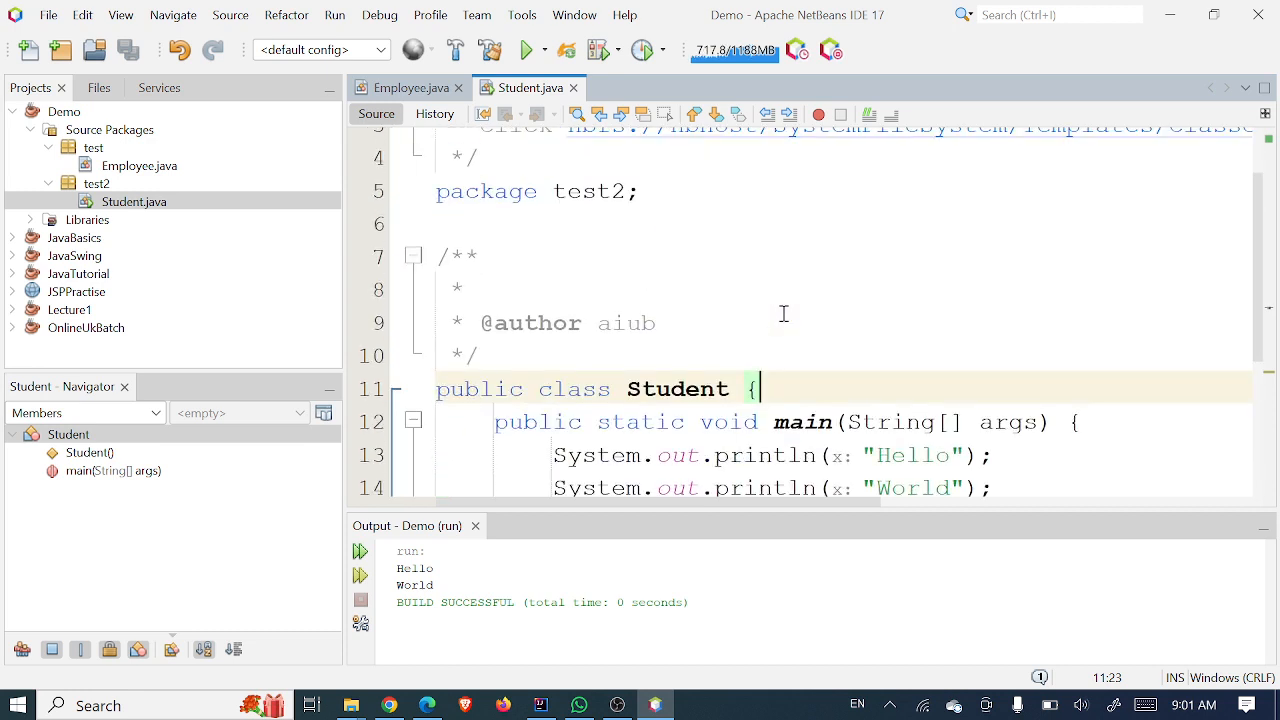